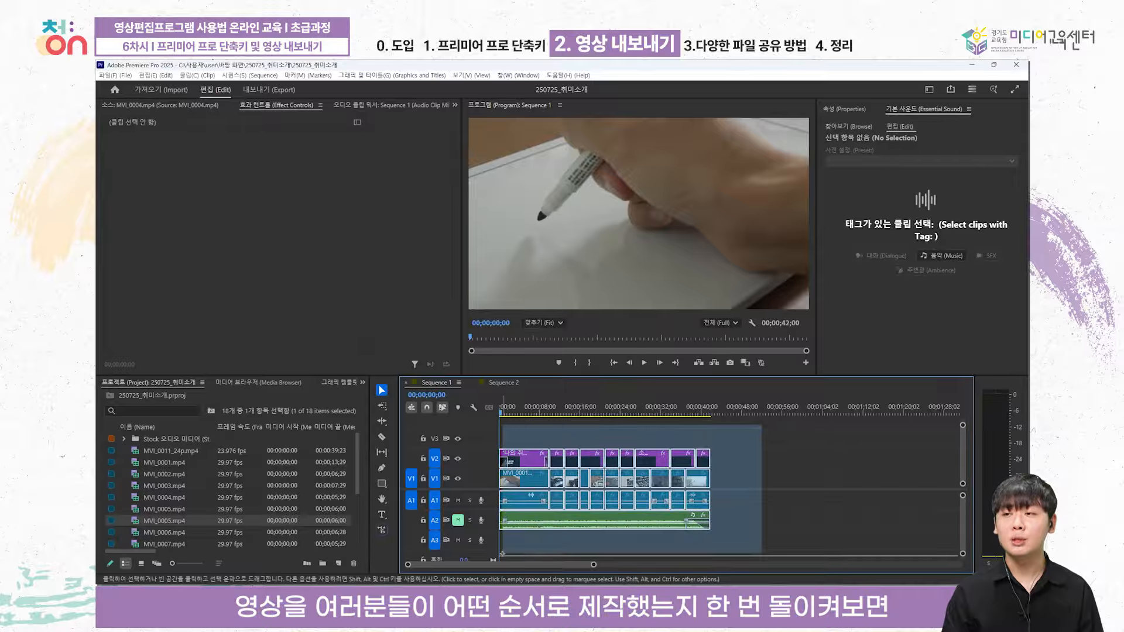
Review the project's imported media and scrub through the captioned clips, transitions and background music in Sequence 1
left_click(509, 549)
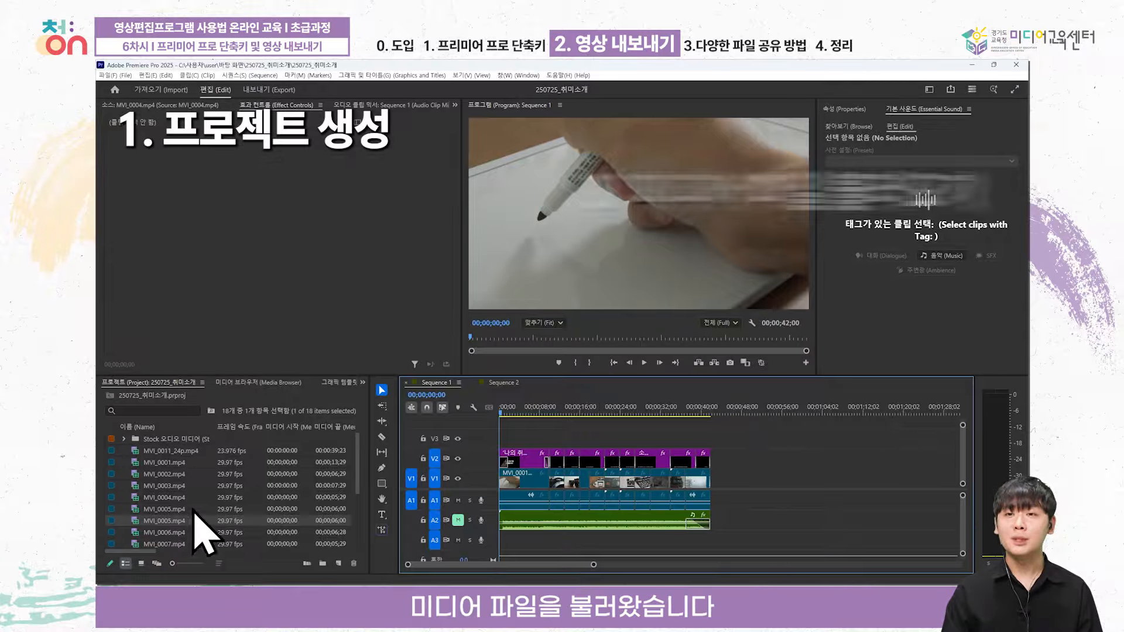
left_click(229, 464)
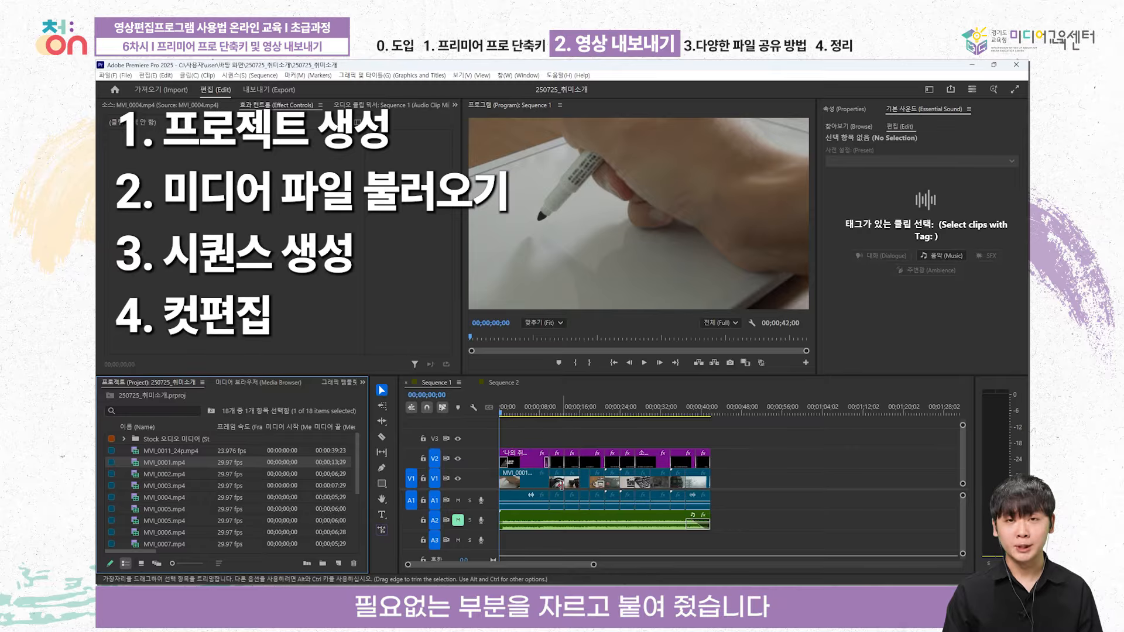
left_click_drag(748, 513, 652, 529)
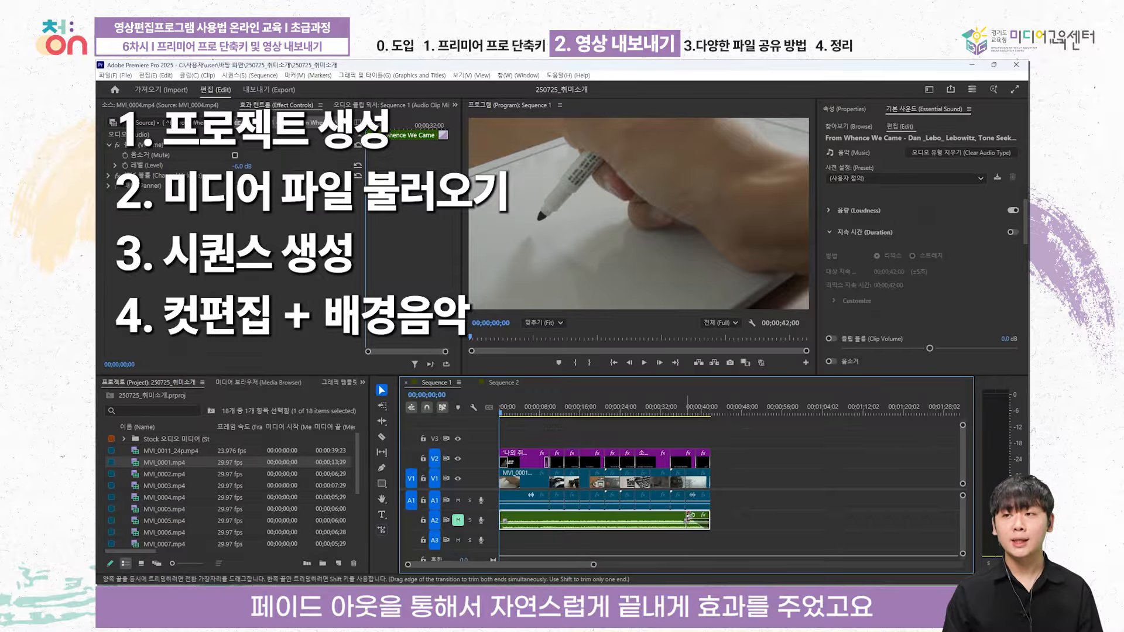
left_click(524, 413)
left_click_drag(527, 416, 577, 419)
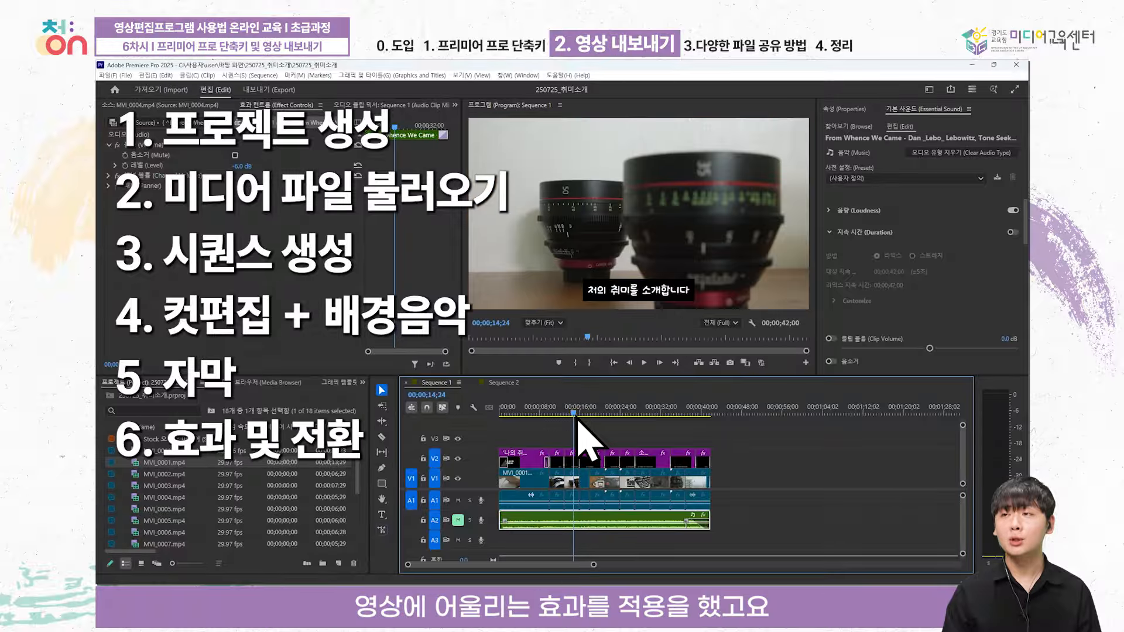
left_click_drag(539, 413, 551, 414)
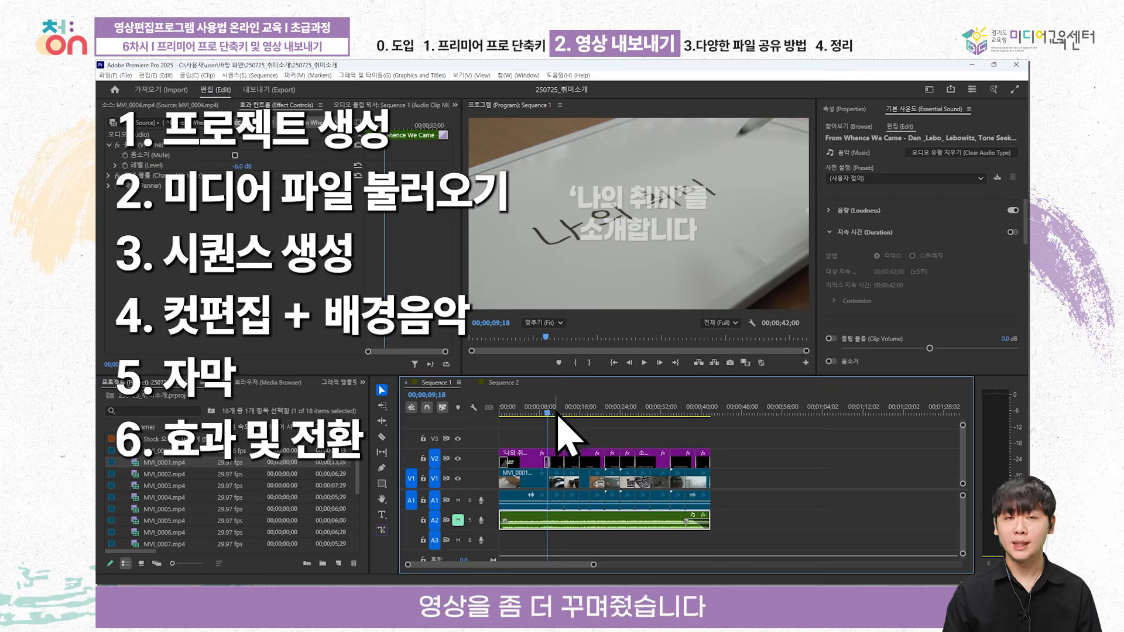
scroll(301, 492, "down", 2)
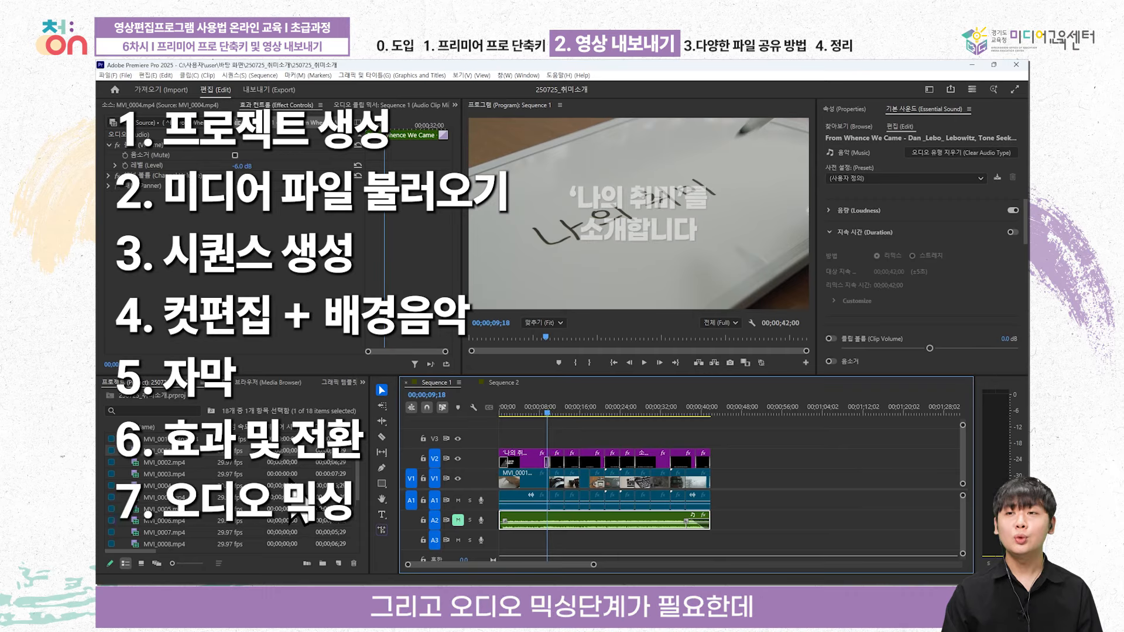
scroll(295, 497, "down", 5)
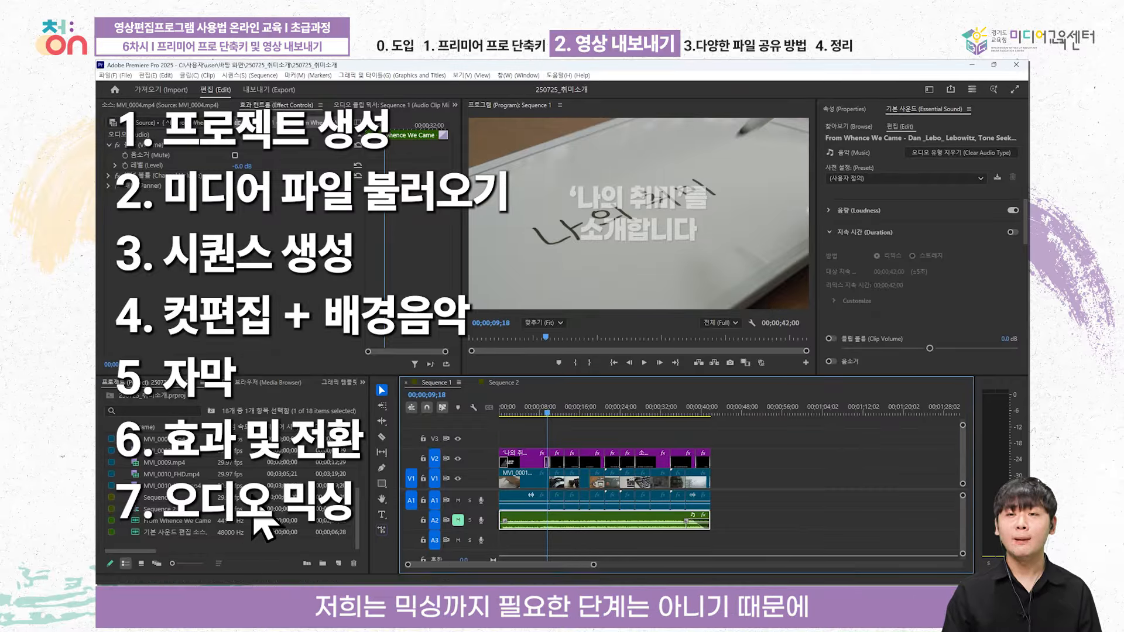
scroll(258, 519, "up", 5)
left_click(566, 414)
left_click_drag(566, 416, 568, 417)
Import the Rake Swing Whoosh Close sound effect from the 4_SFX folder into the project
scroll(211, 547, "down", 5)
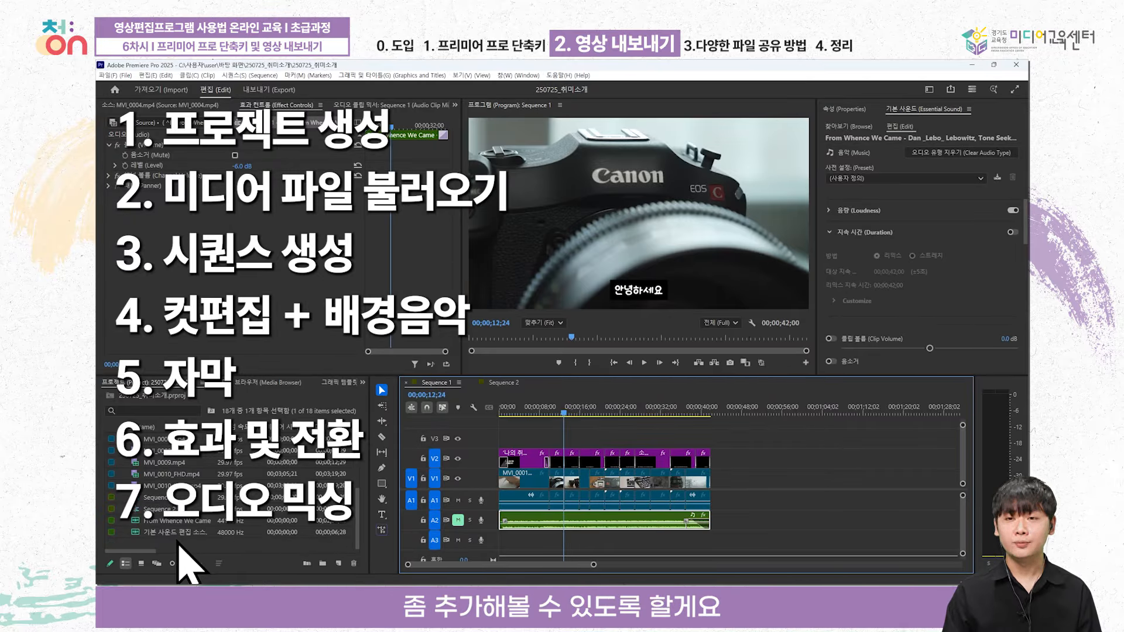
double_click(178, 543)
double_click(240, 199)
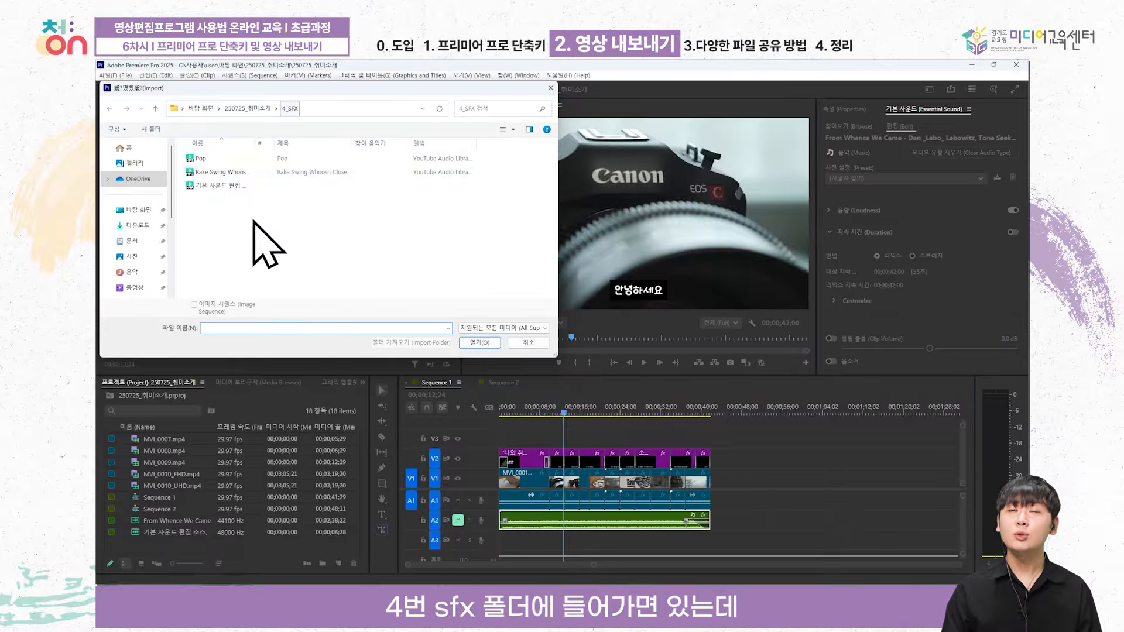
left_click(227, 174)
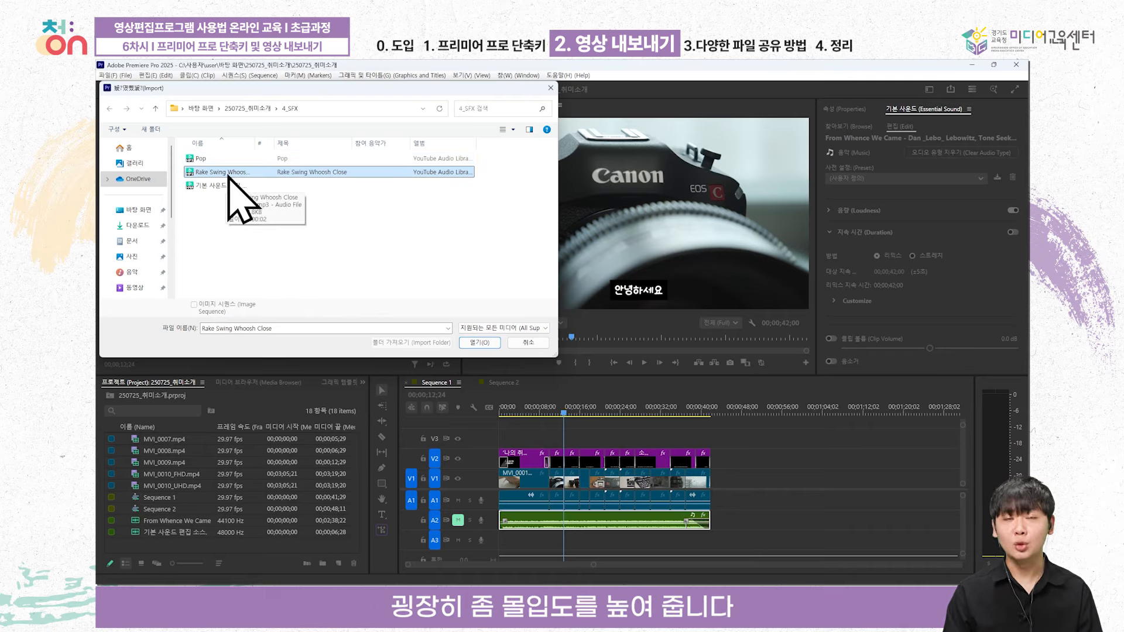
double_click(229, 173)
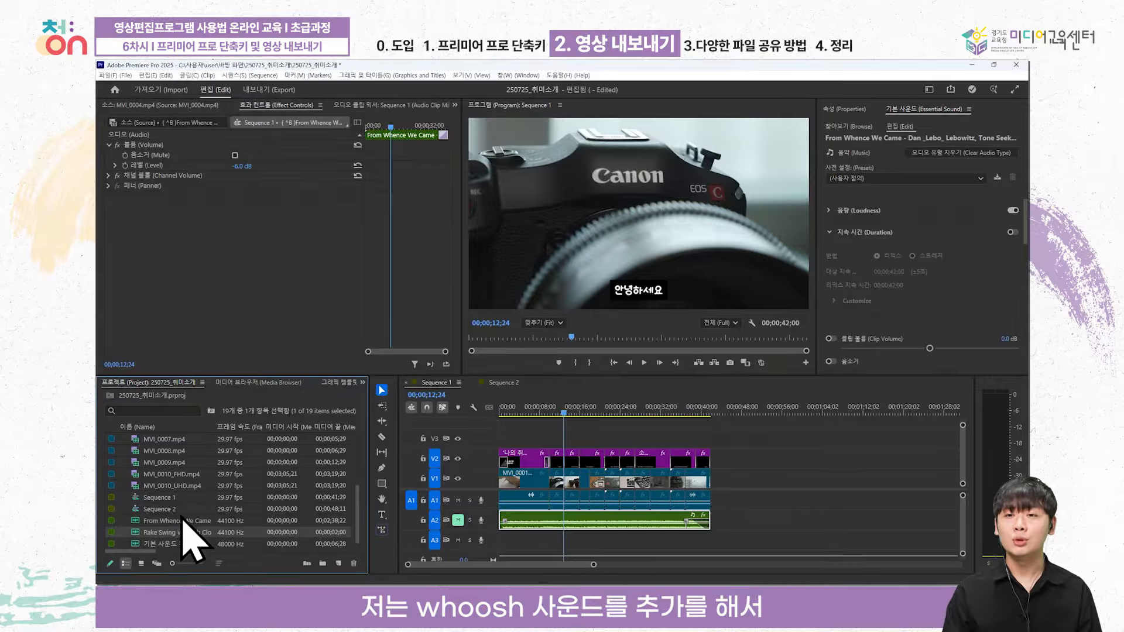
Place the whoosh effect on track A3, aligning its waveform with the transition into the caption "저의 취미를 소개합니다"
left_click_drag(172, 530, 542, 542)
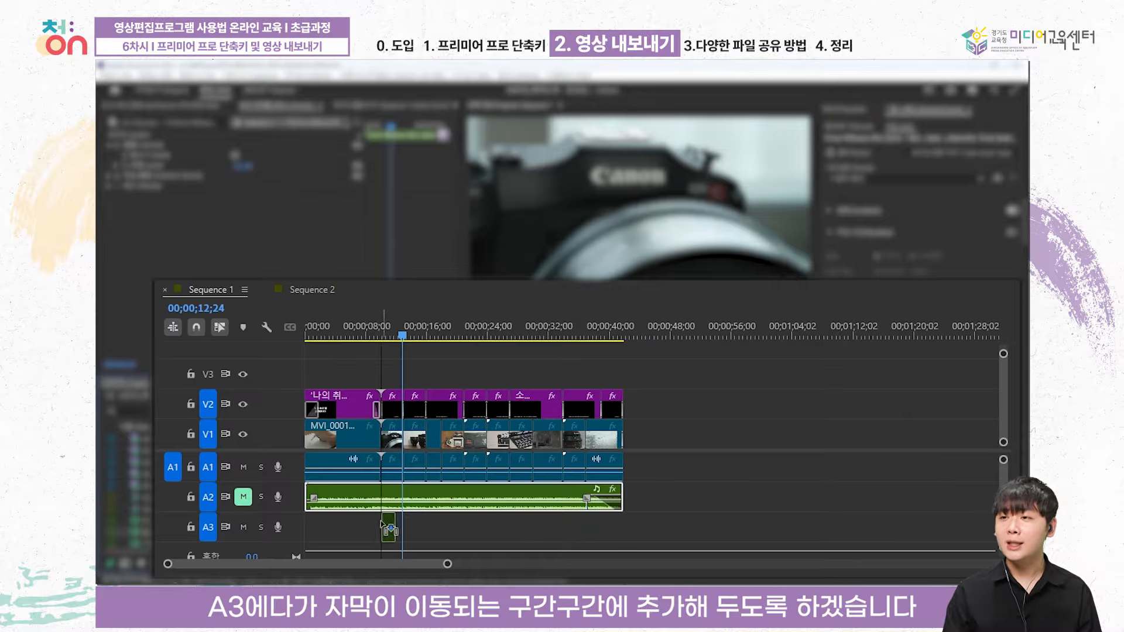
key("=")
key("=")
key("=")
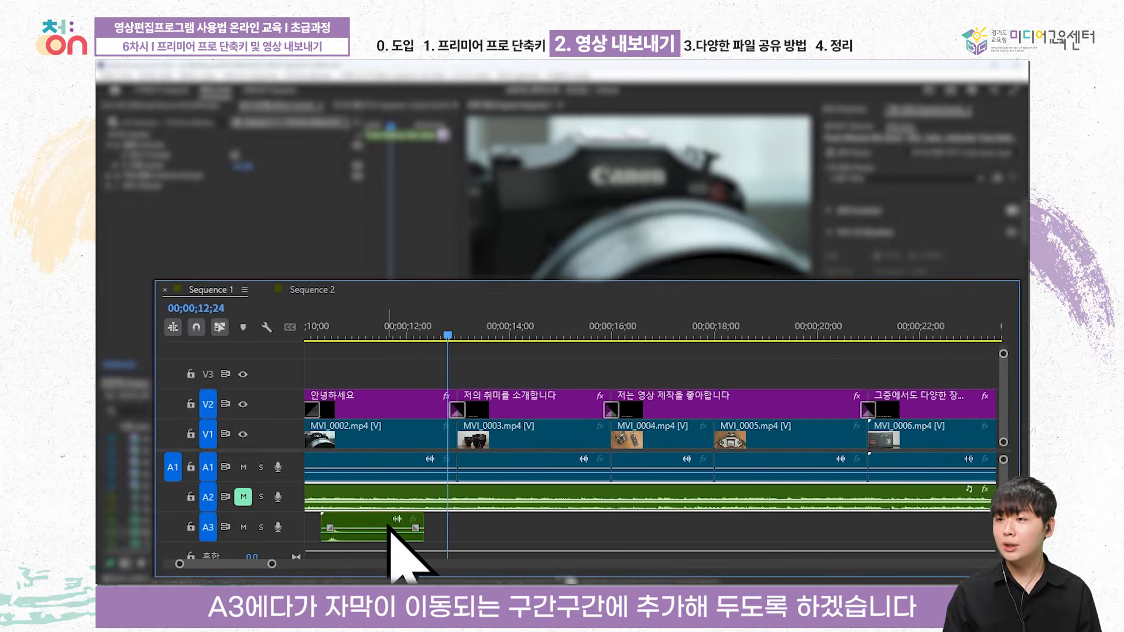
key("=")
key("=")
left_click_drag(362, 520, 541, 526)
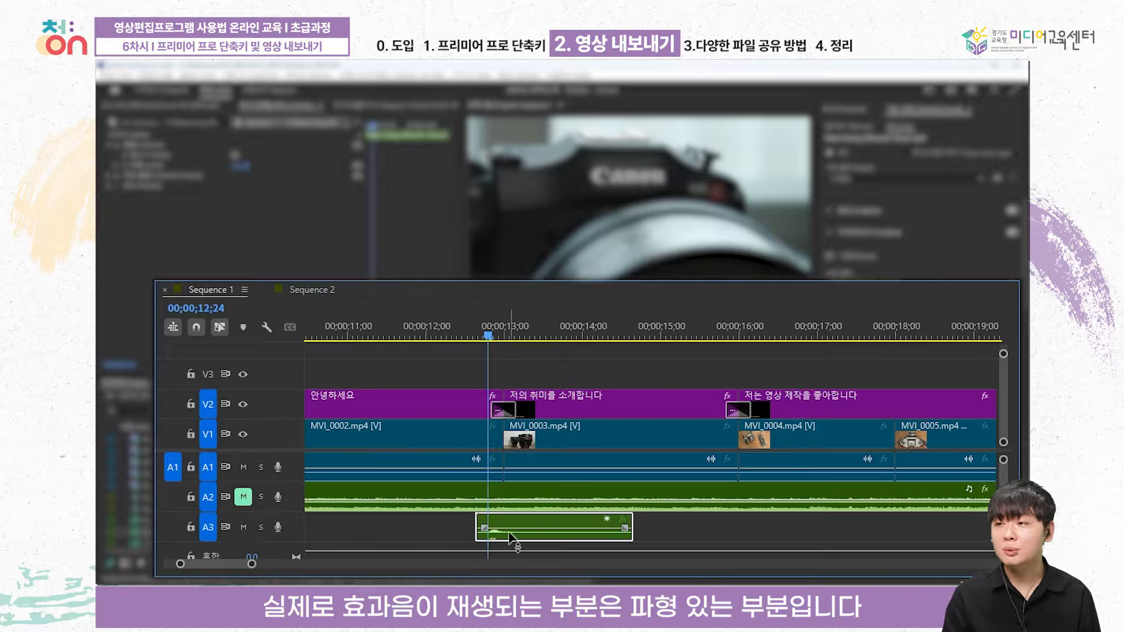
scroll(505, 527, "up", 2)
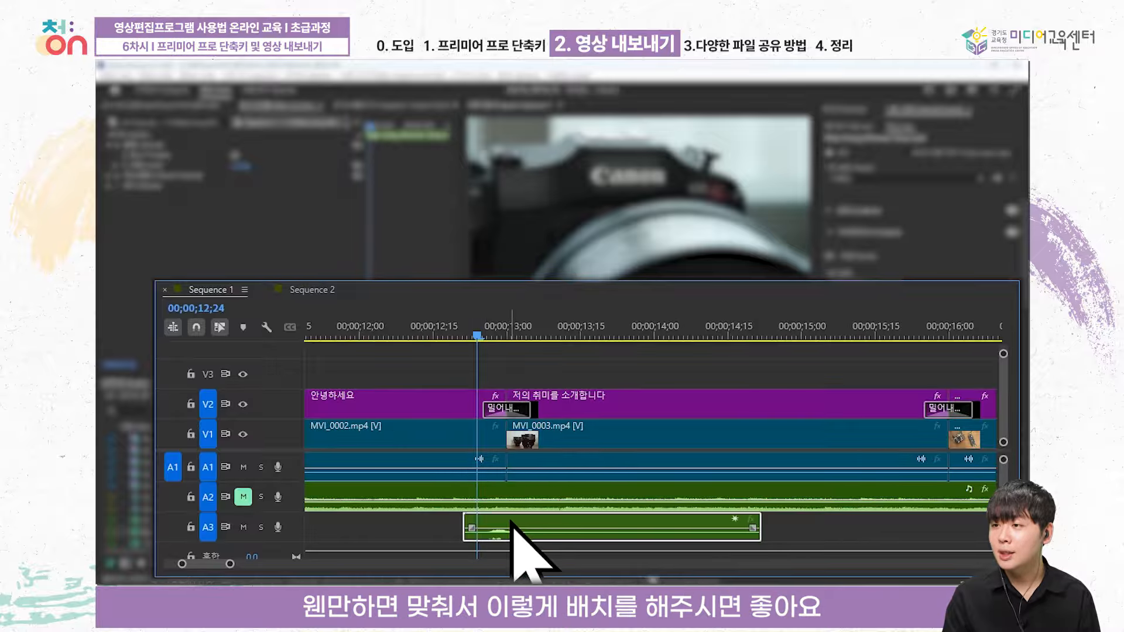
Copy the whoosh effect along A3 to the caption transitions where MVI_0004.mp4 and MVI_0006.mp4 begin
scroll(509, 529, "down", 2)
left_click_drag(431, 529, 630, 530)
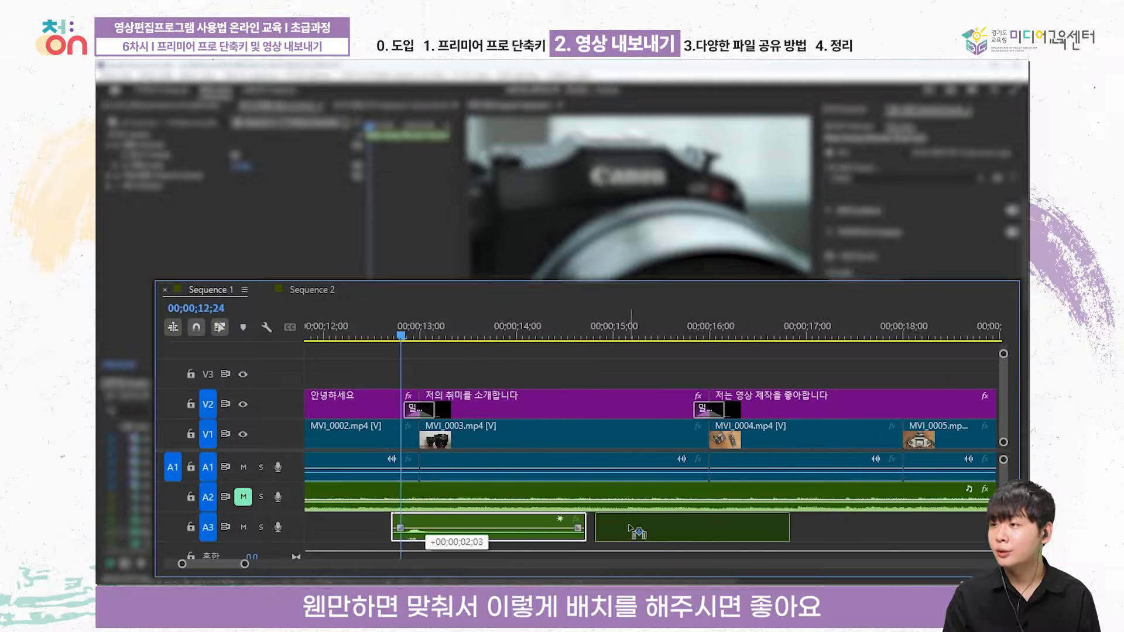
left_click_drag(709, 529, 721, 525)
scroll(658, 523, "right", 5)
key("minus")
left_click_drag(469, 524, 829, 524)
key("equal")
key("equal")
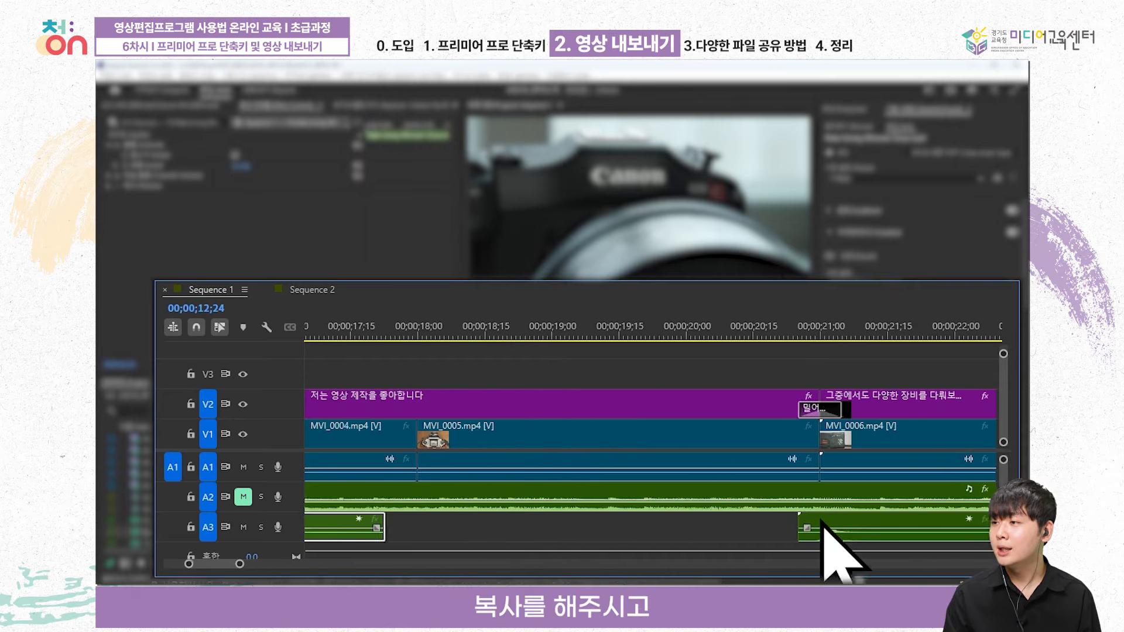
Duplicate the whoosh effect along A3 at the remaining caption transitions, through the closing caption over the MVI_0010_FHD.mp4 section
left_click_drag(746, 524, 497, 519)
key("minus")
key("minus")
left_click_drag(396, 523, 721, 523)
key("equal")
key("equal")
key("minus")
scroll(667, 515, "down", 8)
scroll(513, 508, "up", 3)
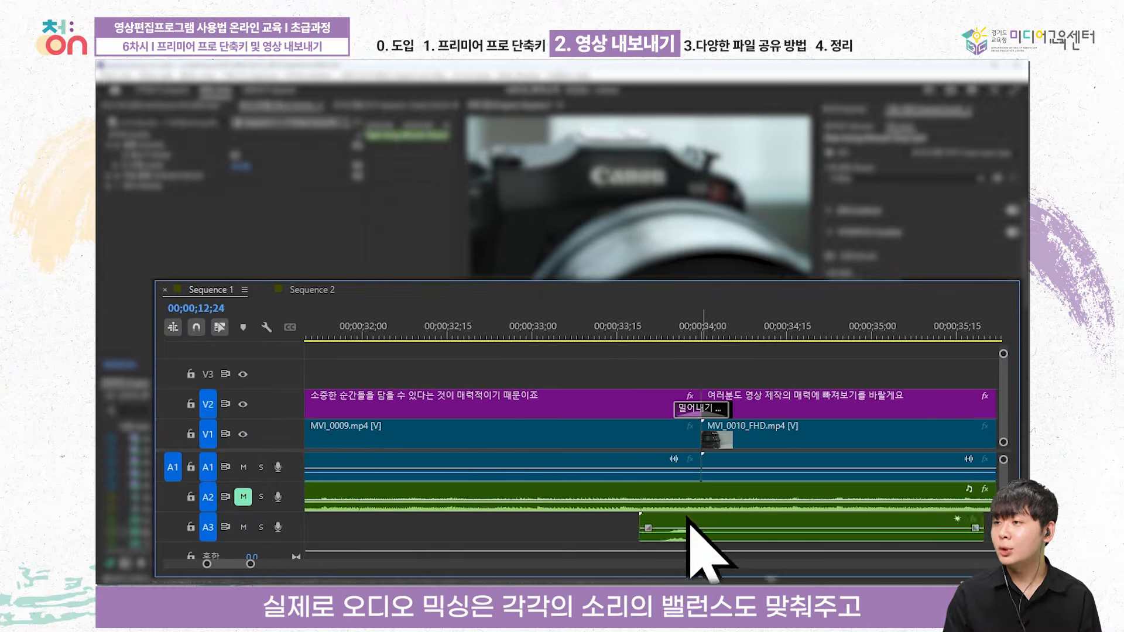
key("minus")
left_click_drag(473, 521, 748, 518)
key("minus")
key("minus")
key("minus")
key("minus")
key("minus")
key("minus")
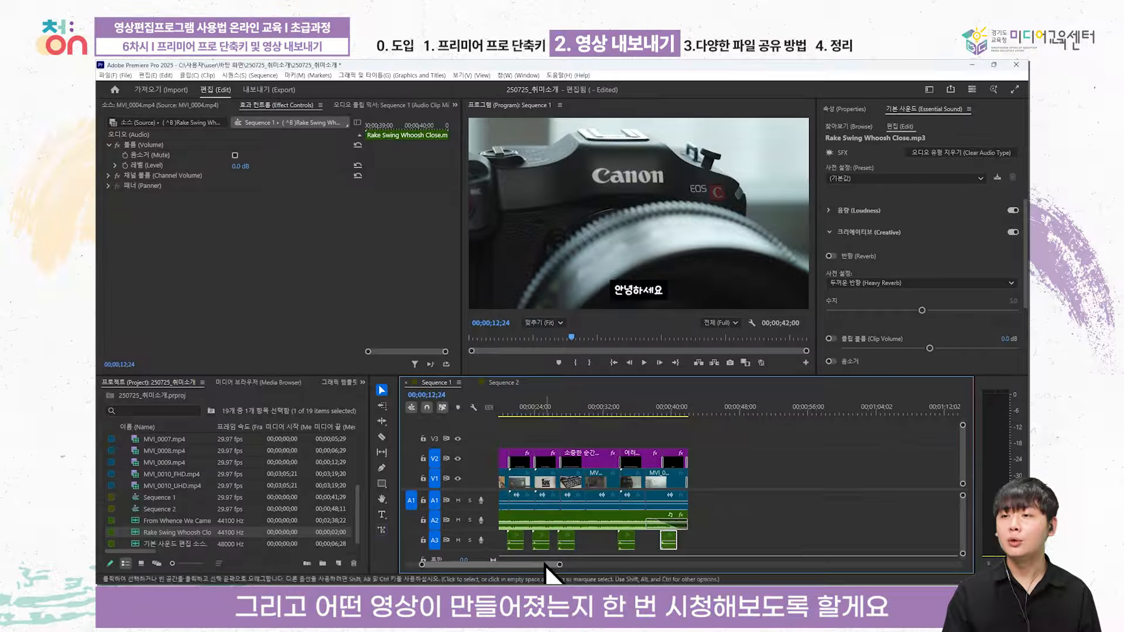
Play Sequence 1 from the beginning to the end to check the added sound effects
left_click_drag(544, 564, 481, 564)
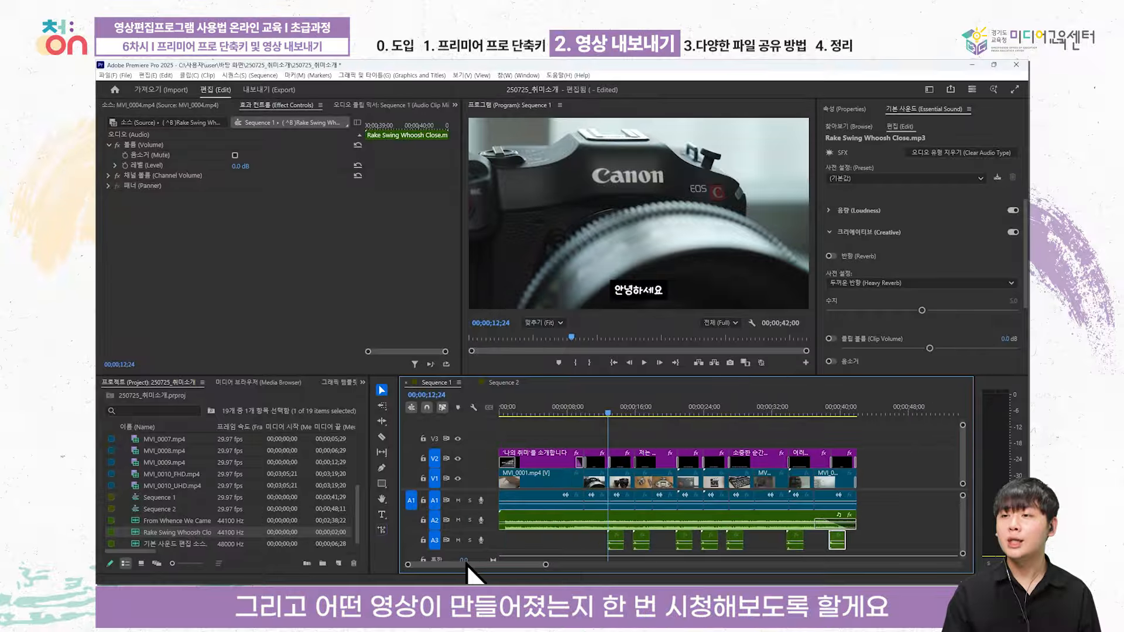
key("Home")
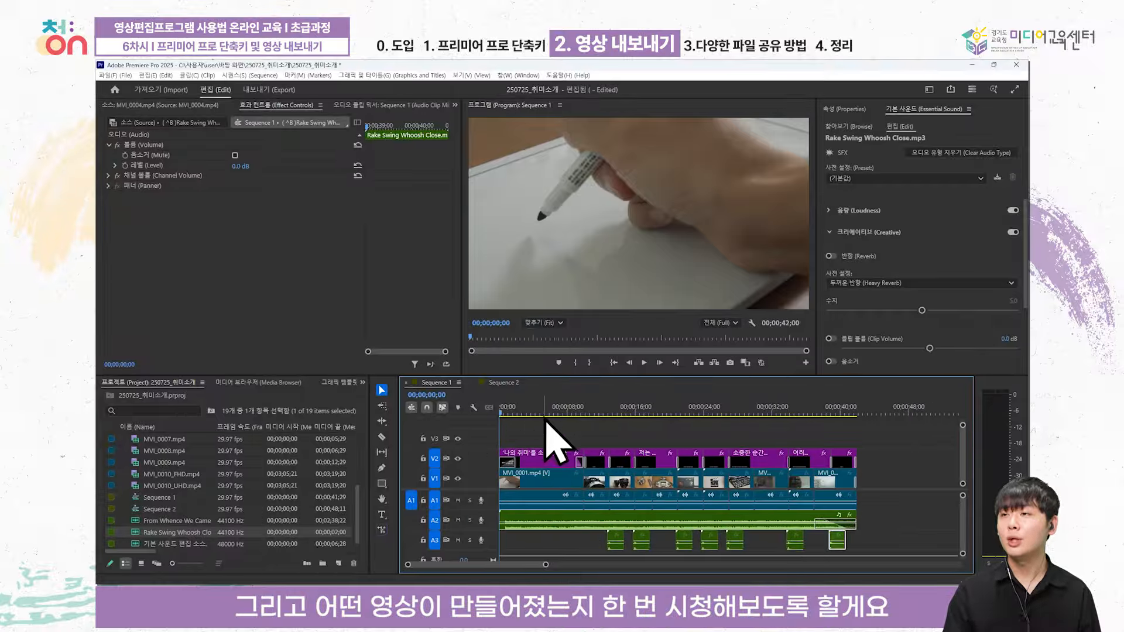
key("space")
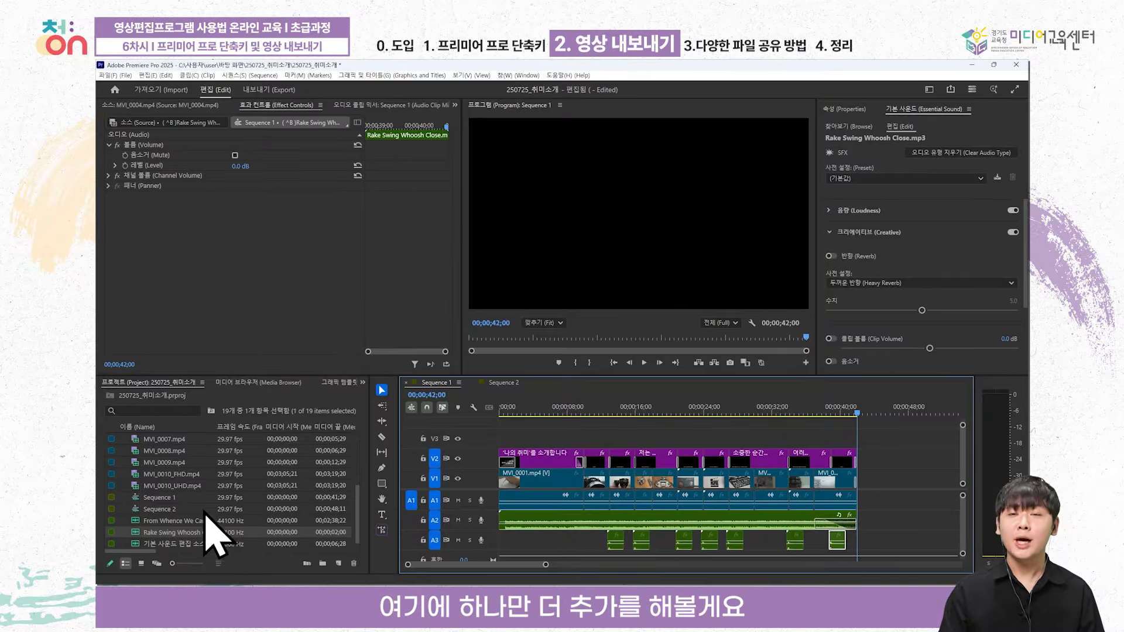
Save the project and import the 경기도교육청미디어센터-41 logo image from the 2_image folder
scroll(208, 503, "up", 5)
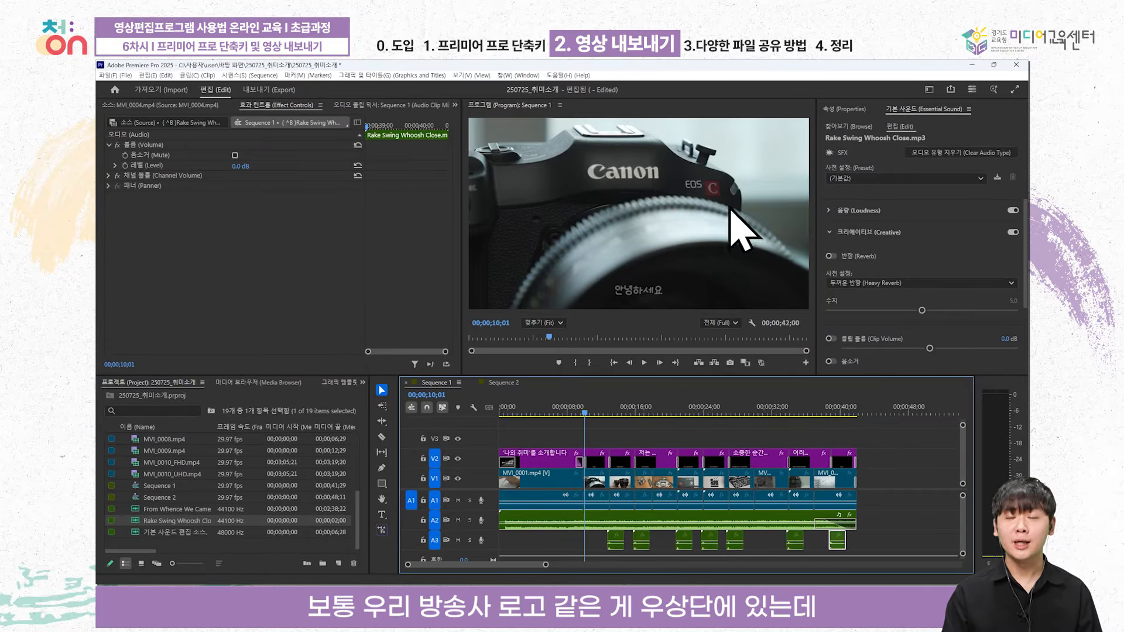
key("ctrl+s")
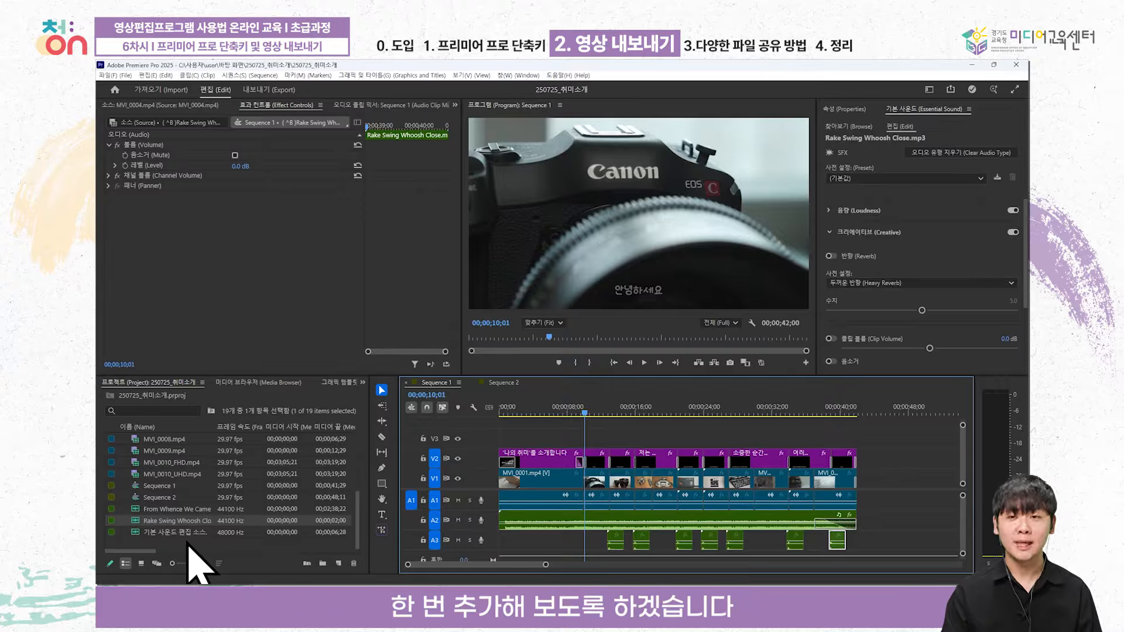
key("ctrl+i")
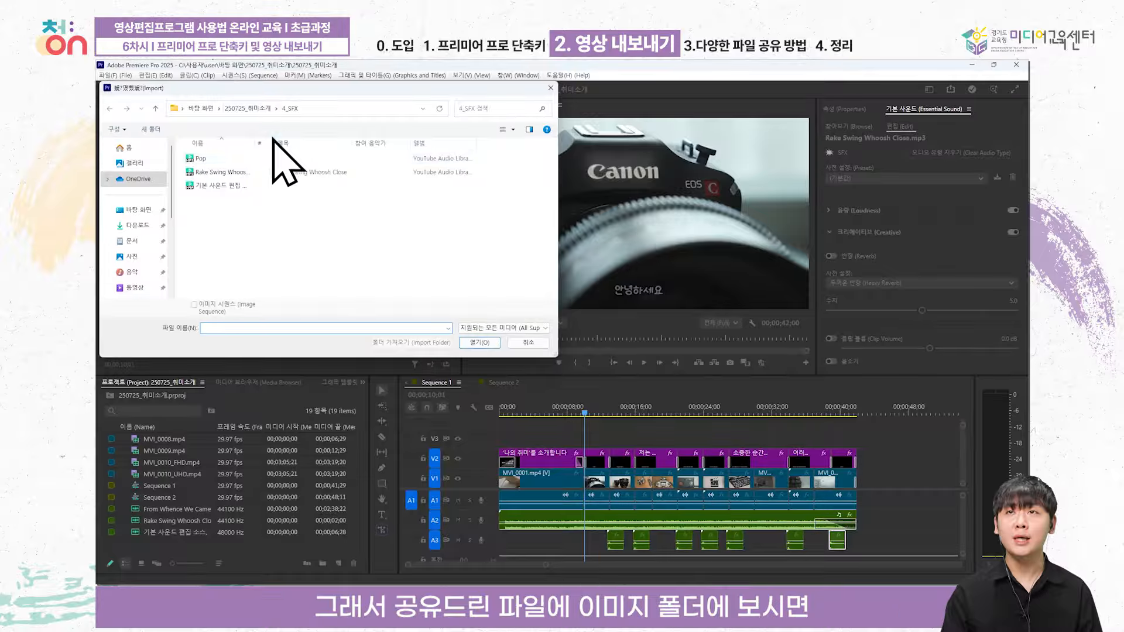
left_click(257, 108)
double_click(245, 199)
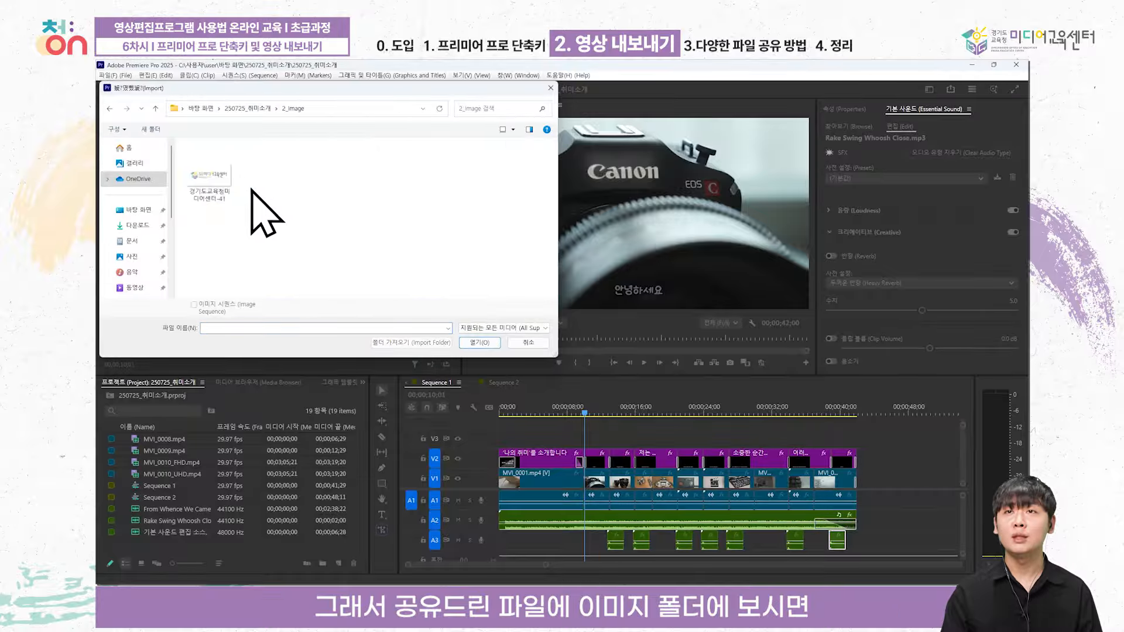
double_click(223, 187)
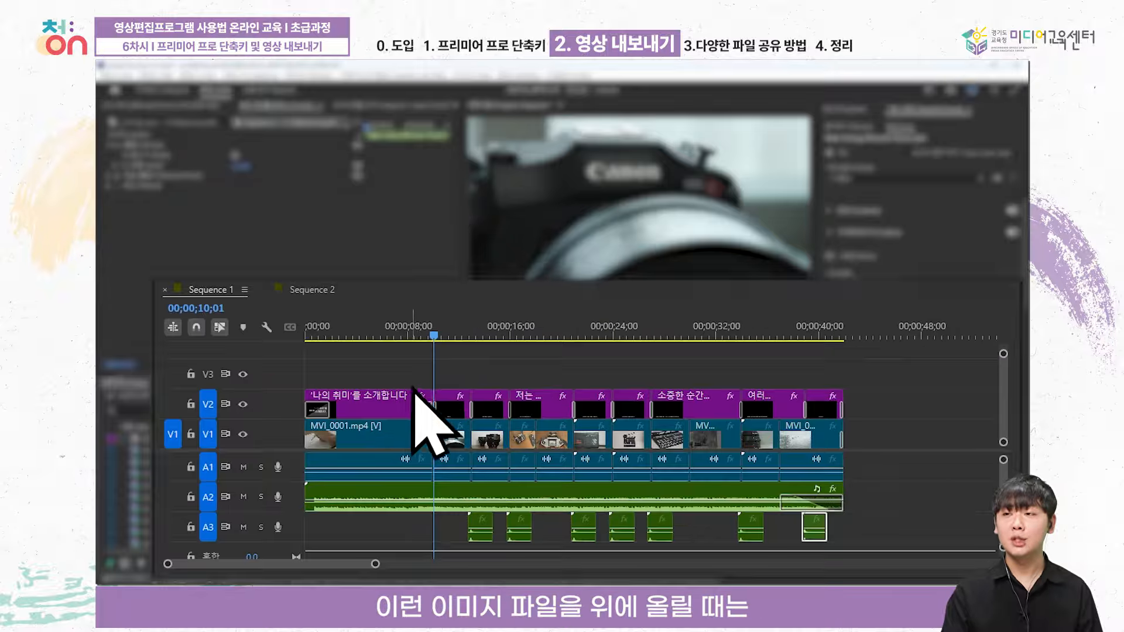
Place the logo image on track V3 at the sequence start and extend it to the end of the video
left_click(414, 389)
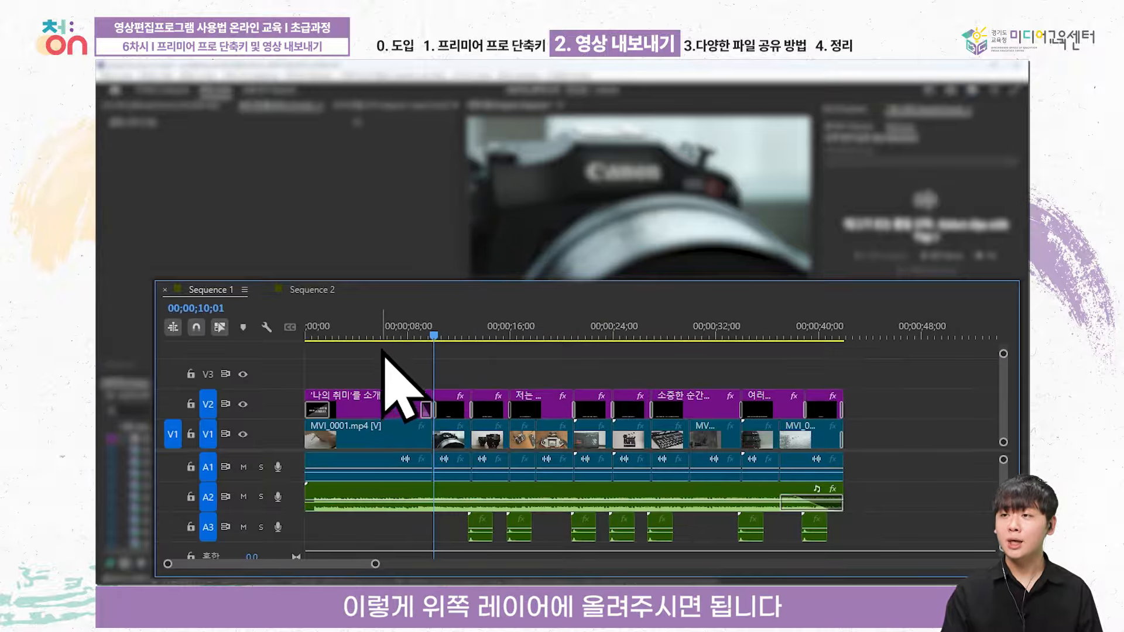
left_click_drag(136, 438, 307, 382)
left_click_drag(350, 329, 290, 313)
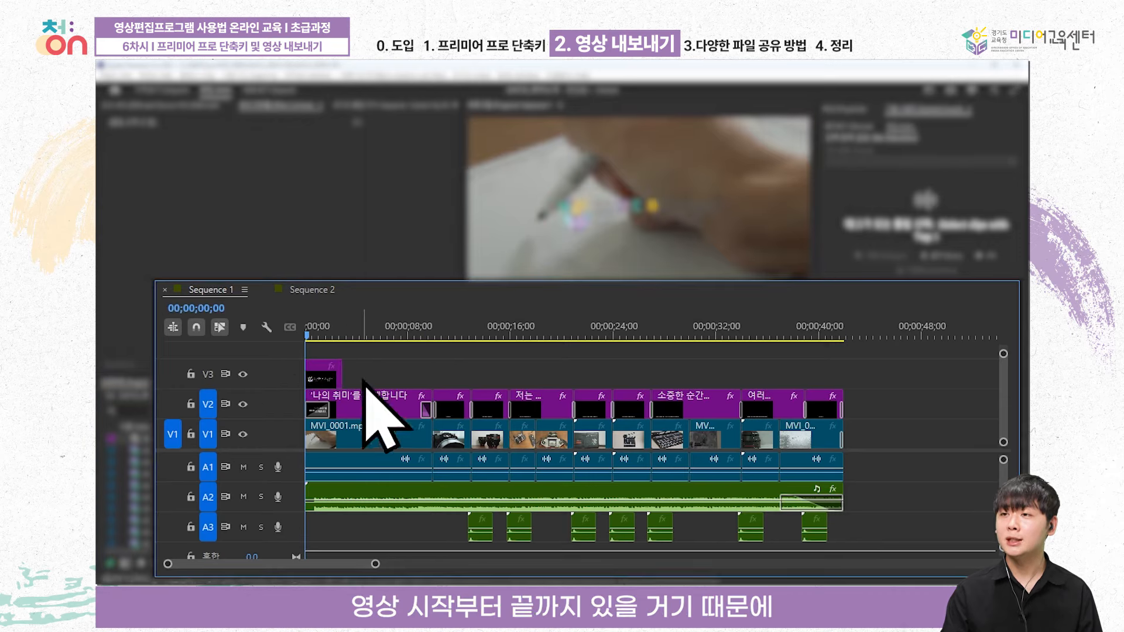
left_click_drag(344, 375, 850, 370)
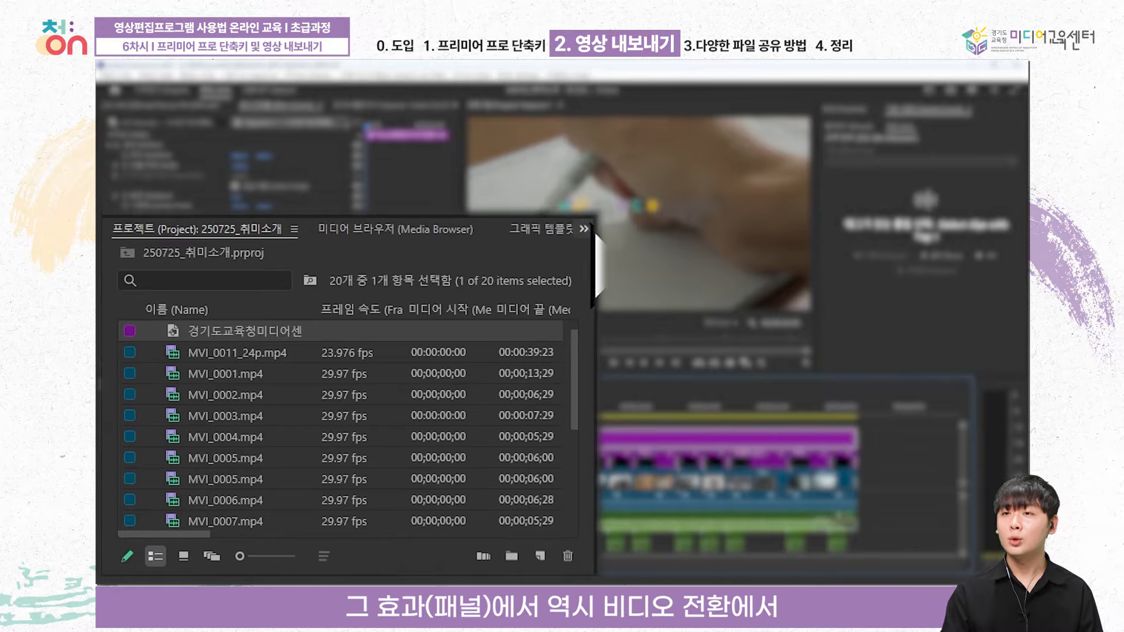
Apply a Cross Dissolve video transition to the start of the logo clip on V3
left_click(584, 228)
left_click(576, 354)
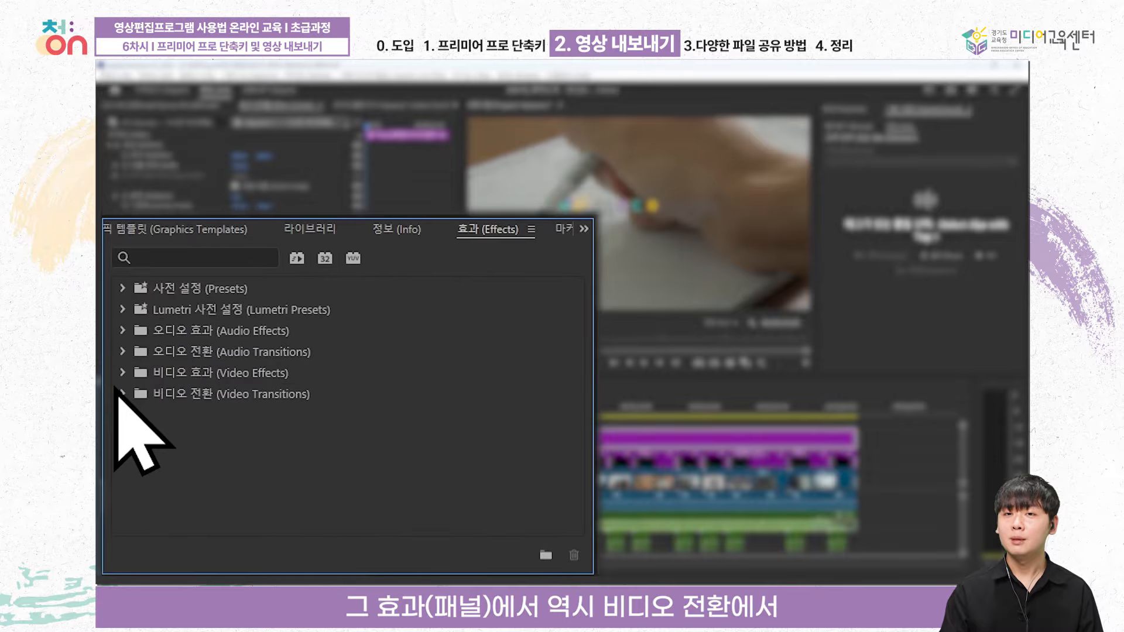
left_click(123, 394)
left_click(133, 415)
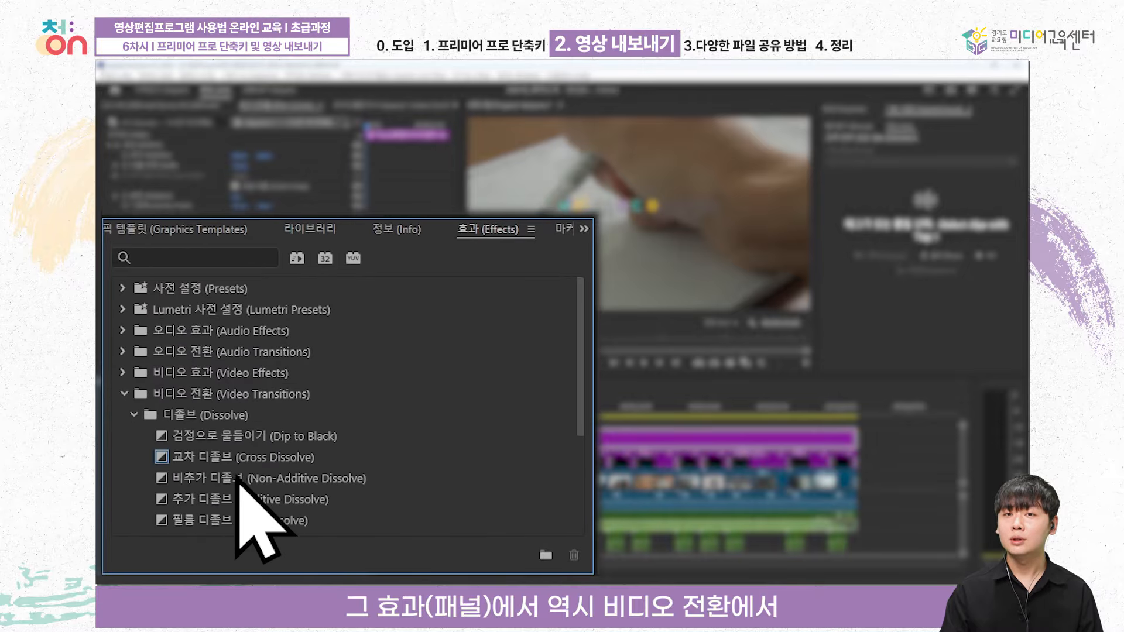
left_click_drag(234, 456, 505, 439)
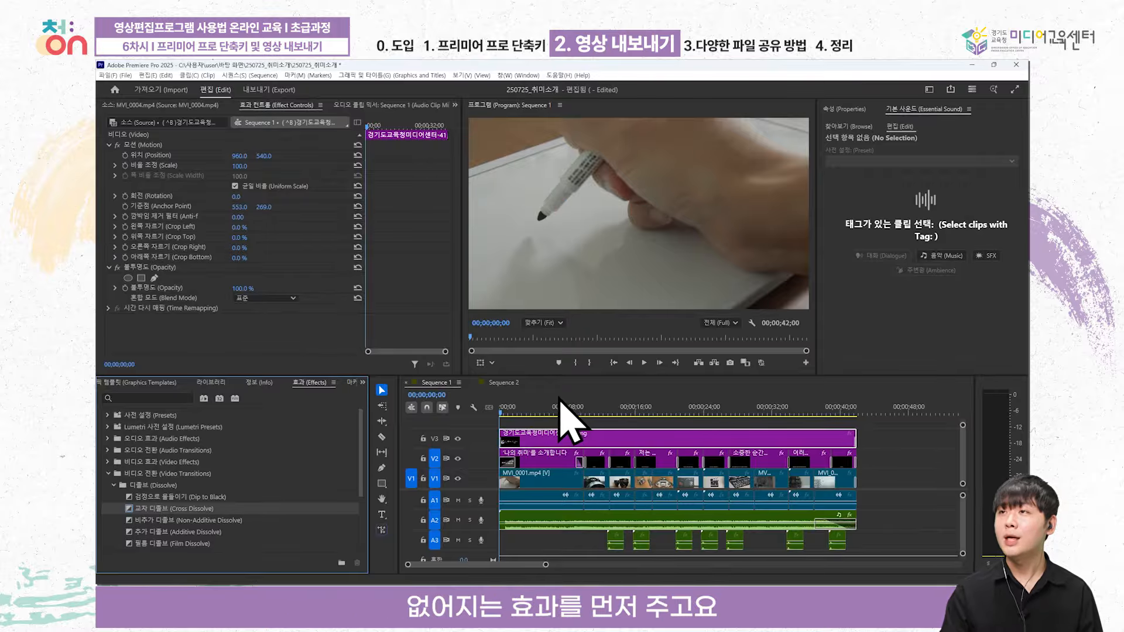
Scale the logo image down to about 46% while viewing it over the opening title
left_click(557, 411)
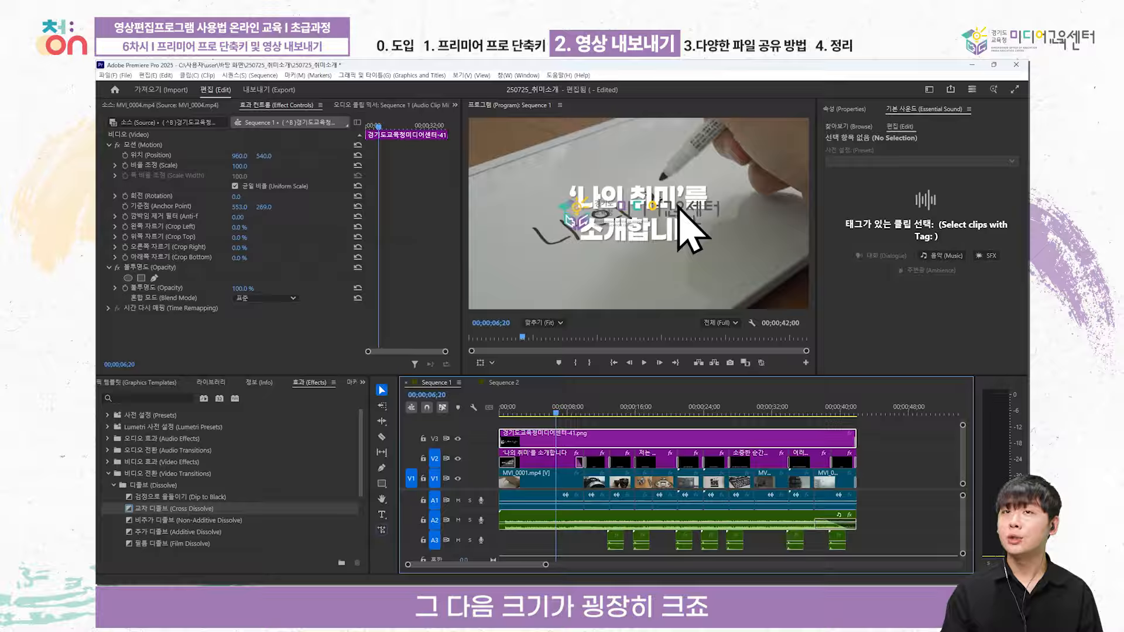
left_click_drag(238, 165, 217, 165)
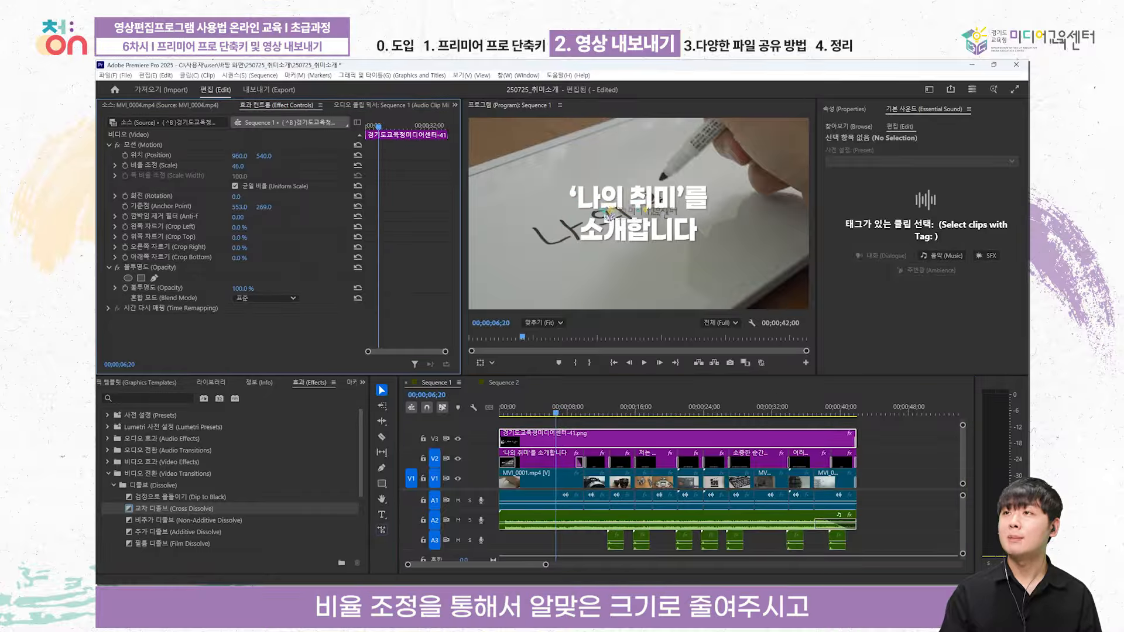
Turn on direct manipulation for the logo's motion and move the logo to the upper-right corner of the frame
left_click(206, 144)
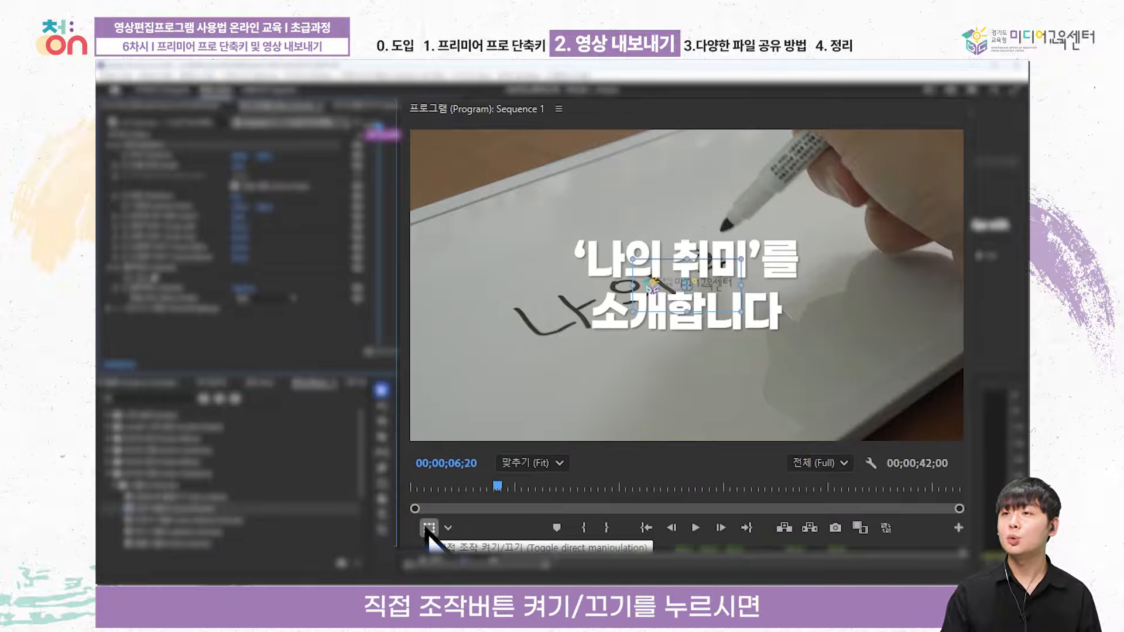
left_click(429, 528)
left_click_drag(726, 280, 908, 167)
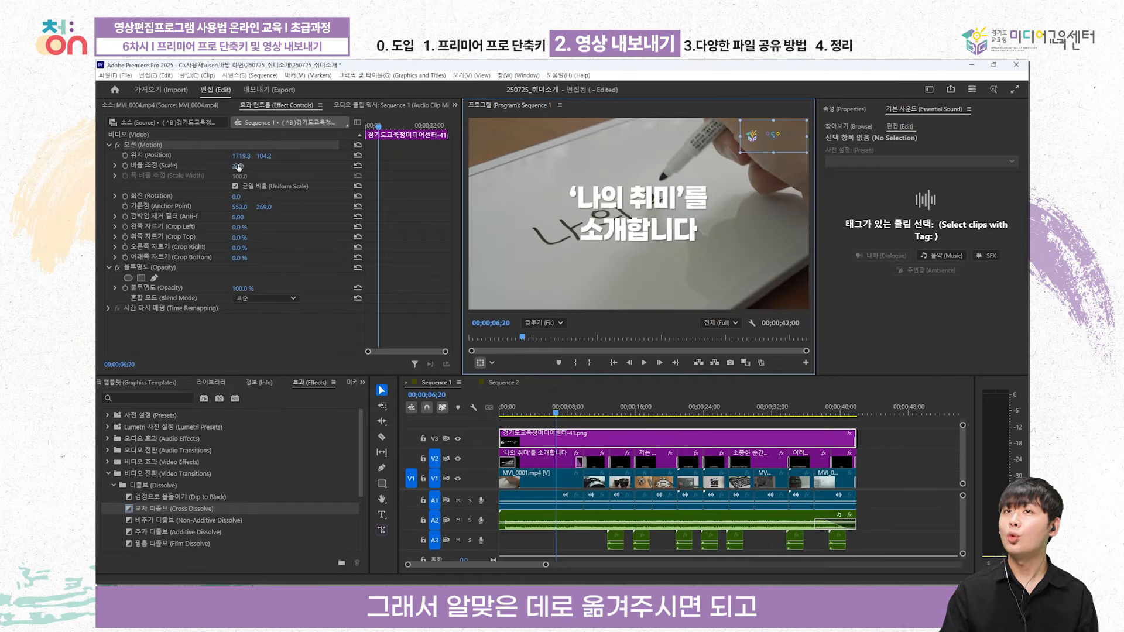
Set the logo's scale to 25 and nudge it to a position of about 1733, 96
left_click(240, 166)
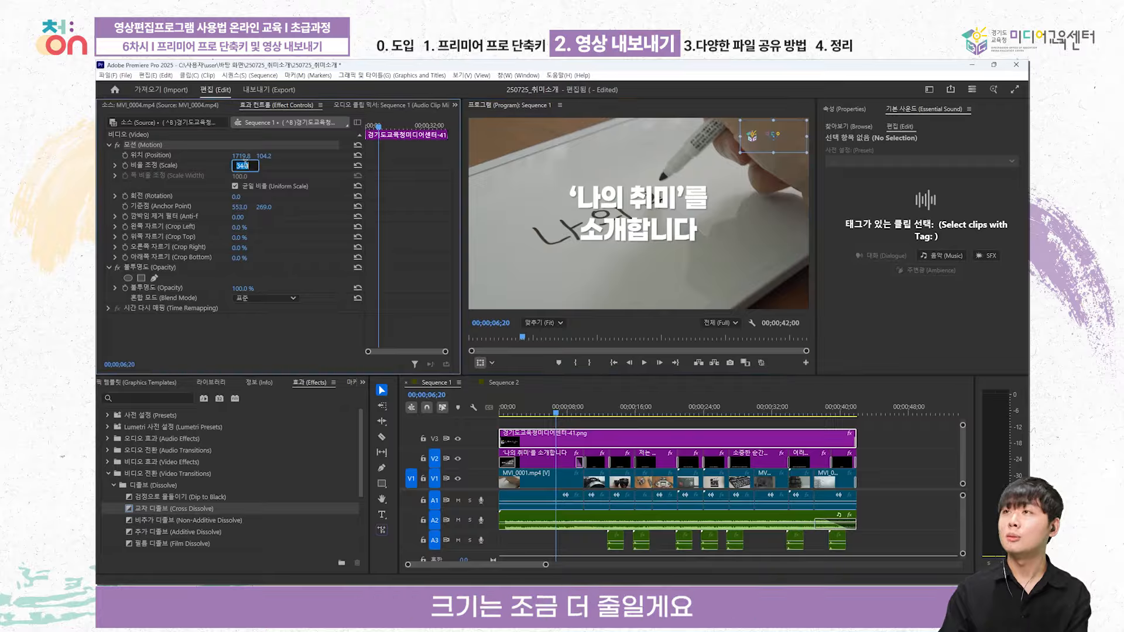
type("25")
key("Return")
left_click_drag(802, 143, 797, 139)
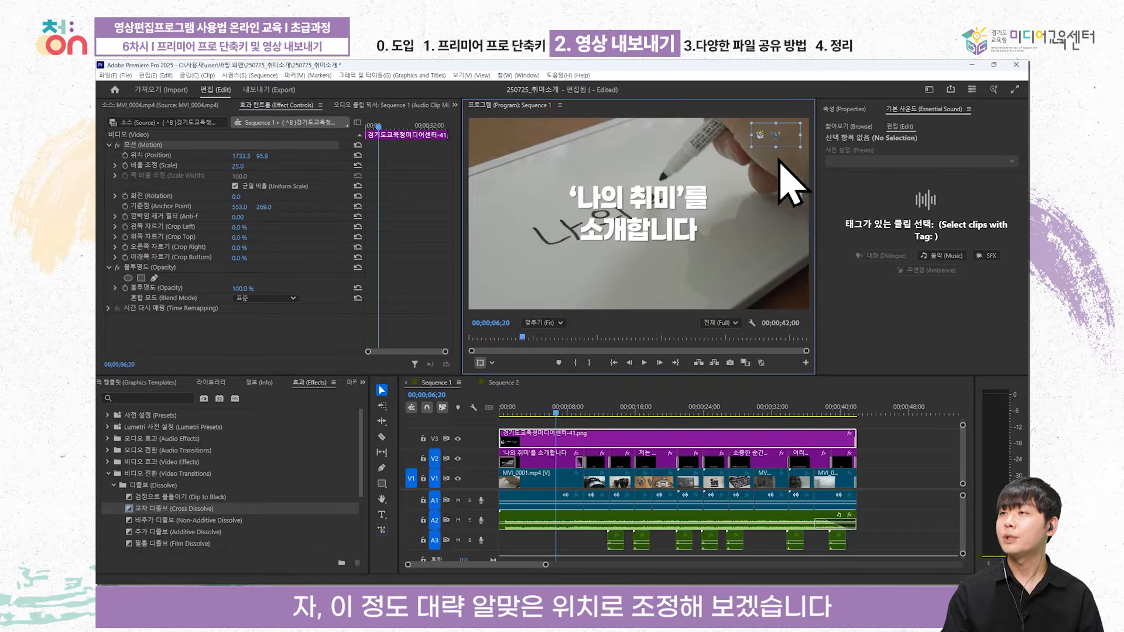
Show the safe margins in the program preview and shift the logo to about 1739, 88 against the guides
right_click(612, 245)
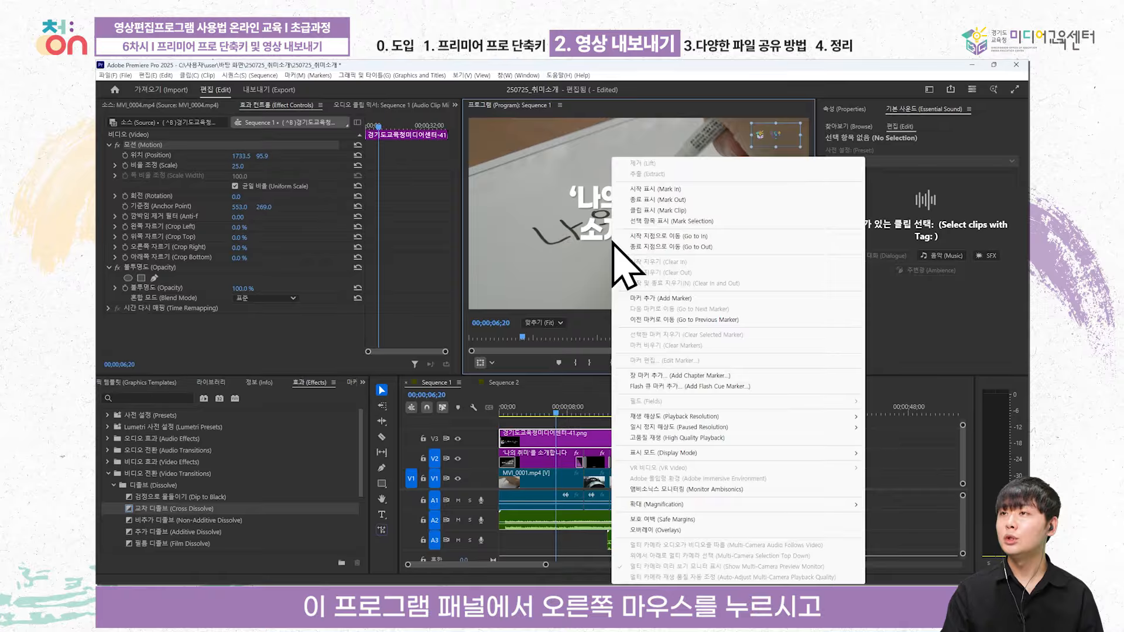
left_click(652, 519)
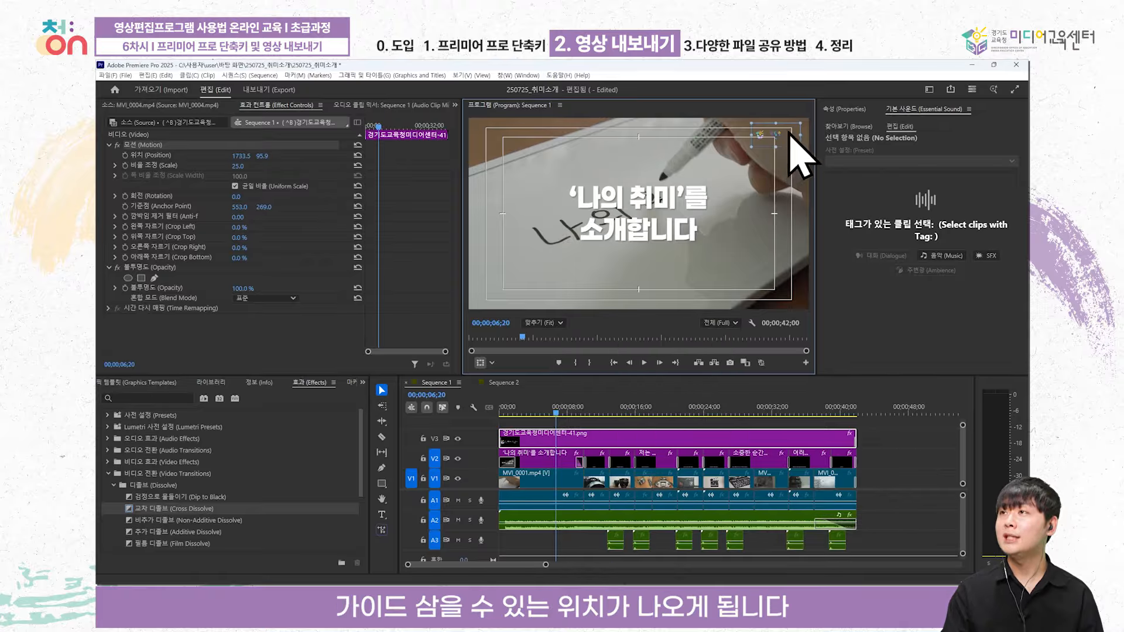
left_click_drag(786, 135, 786, 134)
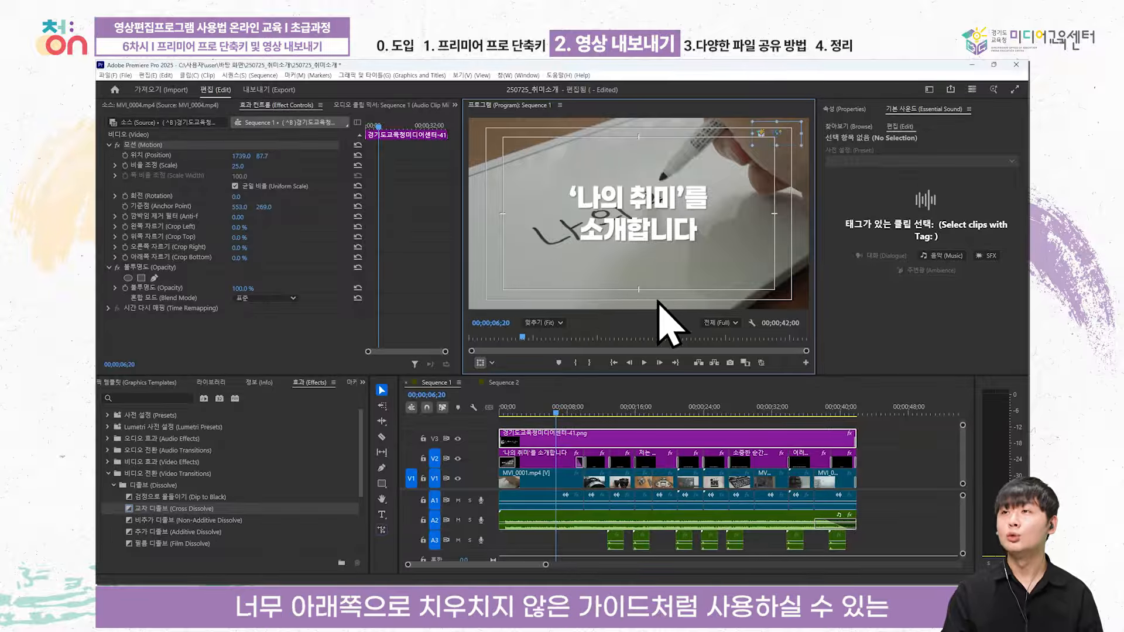
Hide the safe margins in the program preview
left_click(672, 250)
right_click(668, 253)
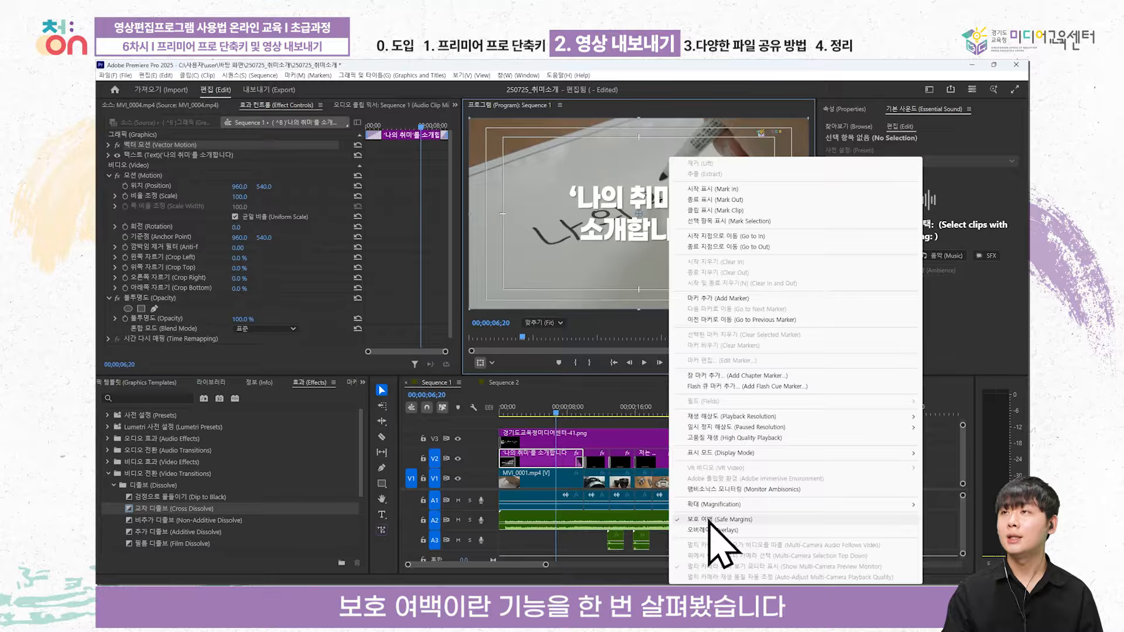
left_click(709, 520)
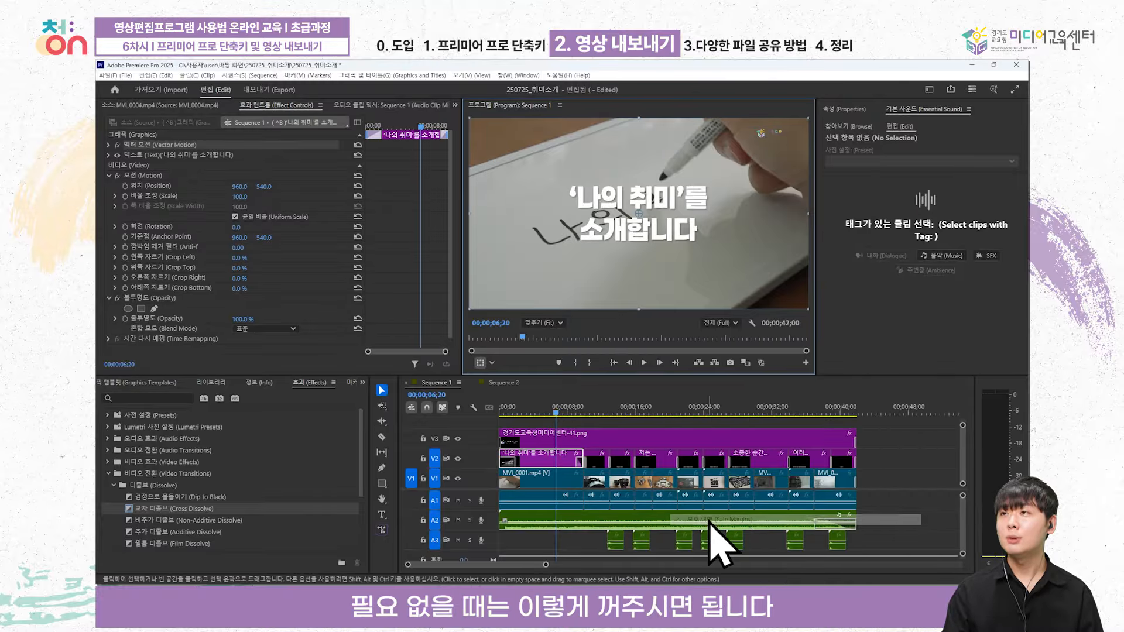
Check the logo overlay against the footage at several points along Sequence 1
left_click(620, 410)
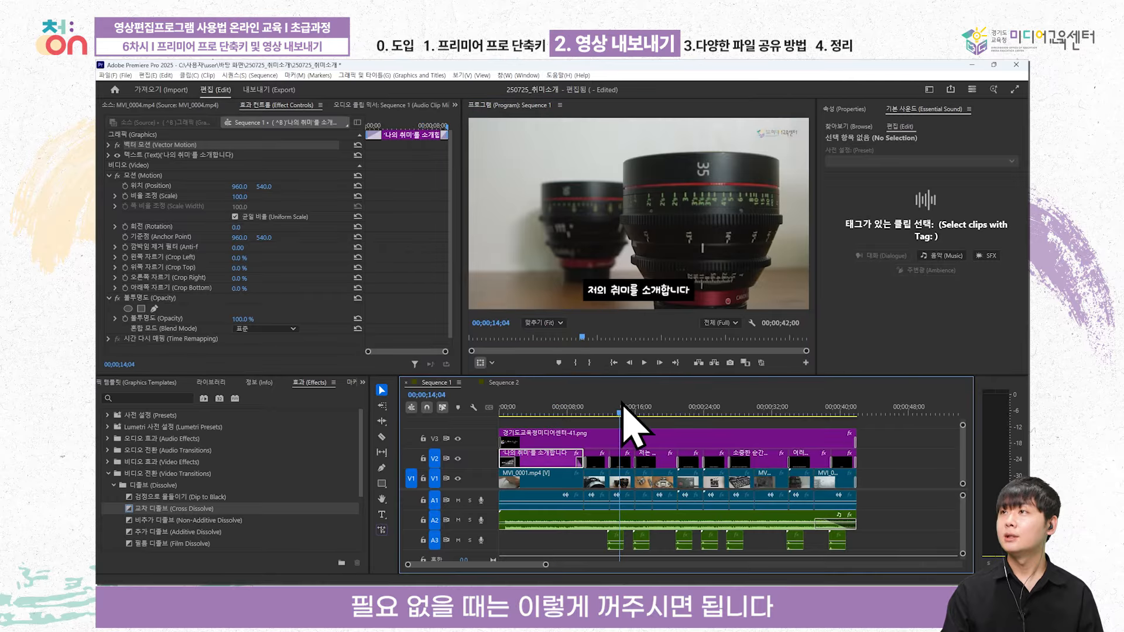
left_click(569, 440)
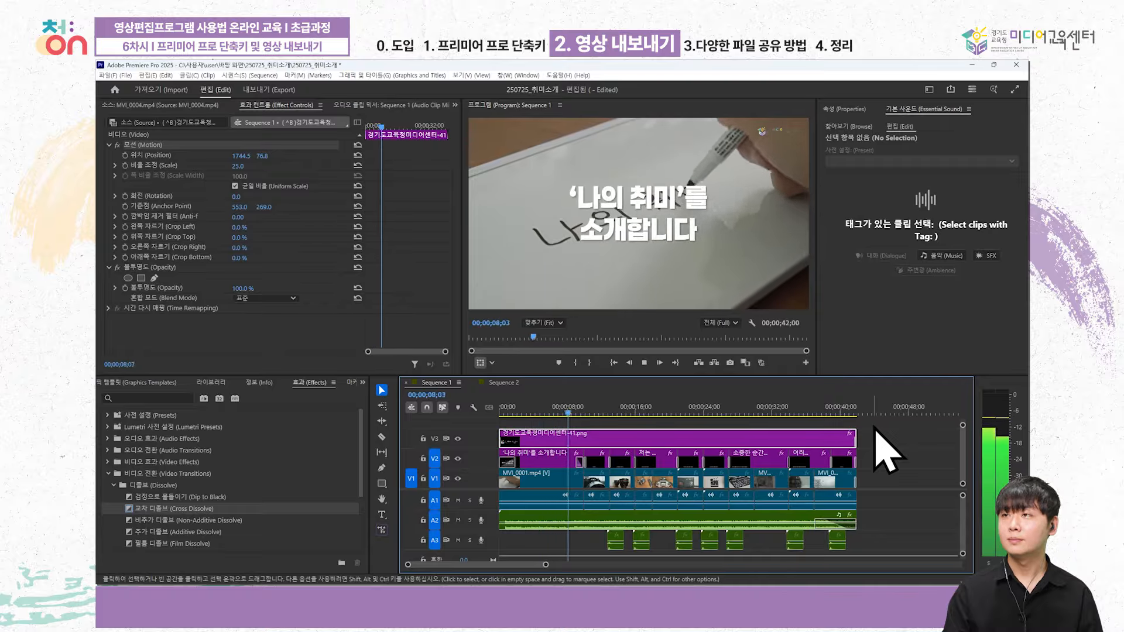
key("minus")
left_click(644, 412)
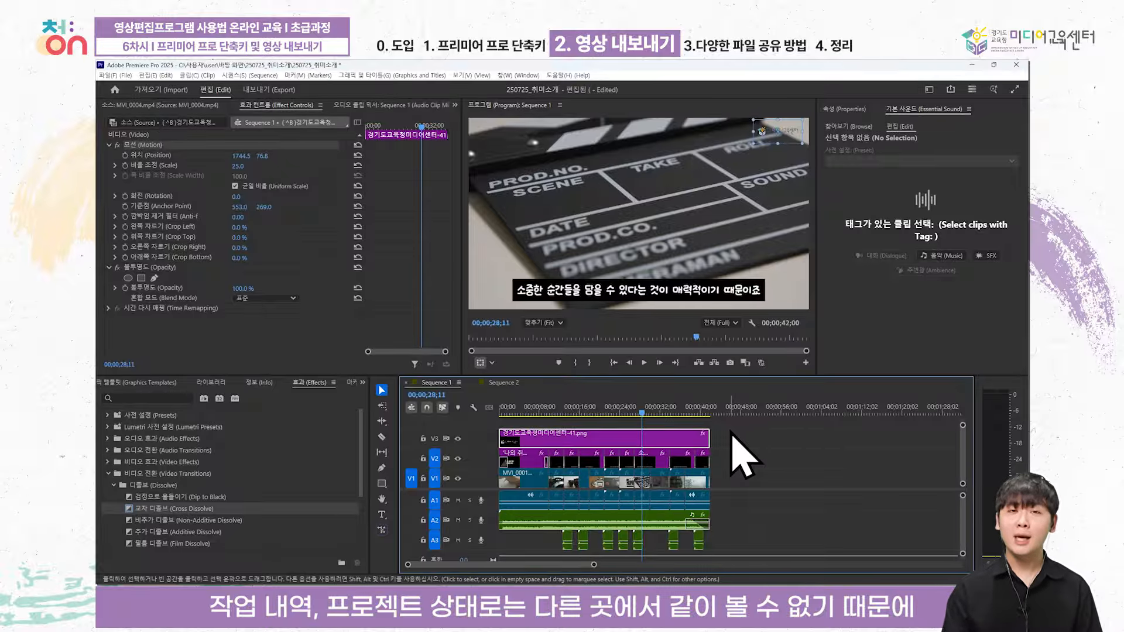
left_click(539, 411)
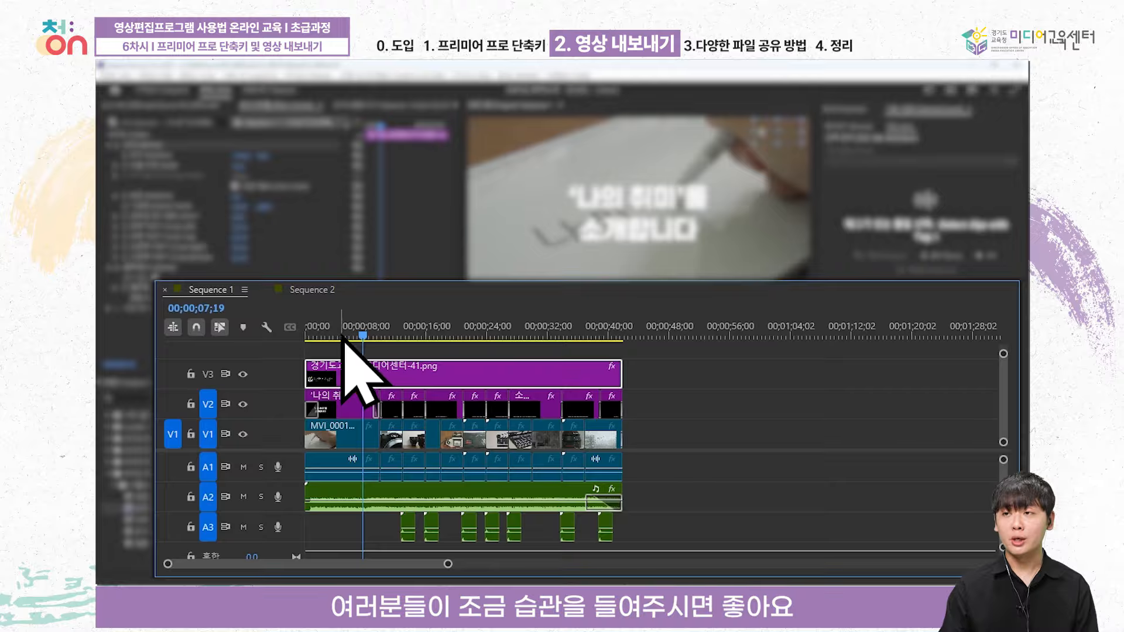
Place a copy of a late V1 clip at about 00;00;59;12, inspect the empty gap before it, and delete the copy
left_click(573, 436)
left_click(754, 333)
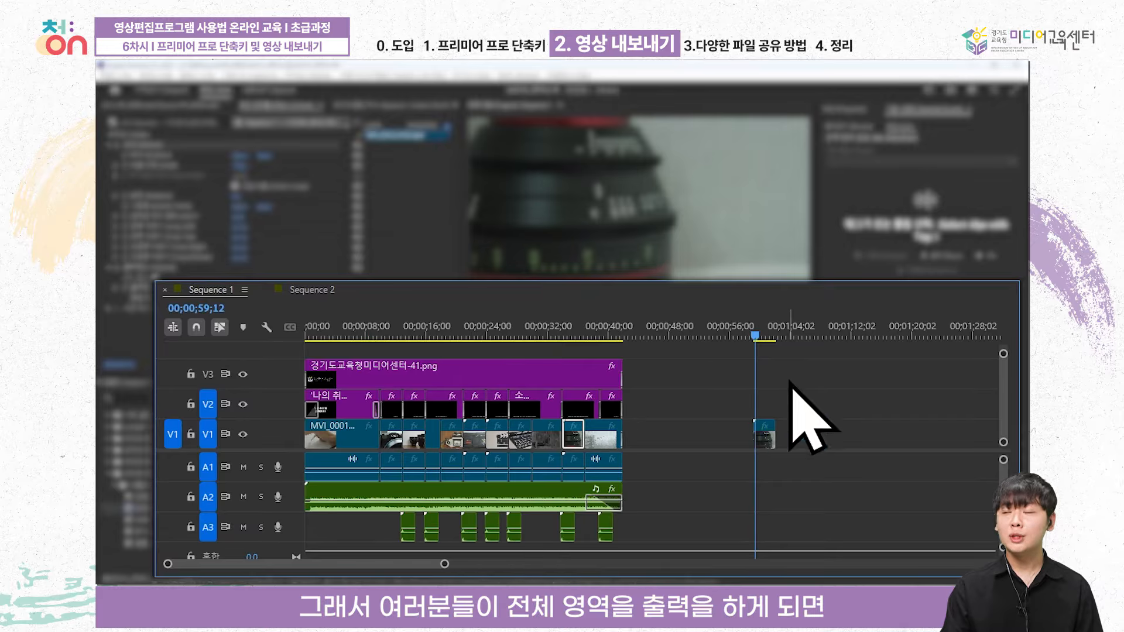
left_click(709, 436)
left_click(688, 334)
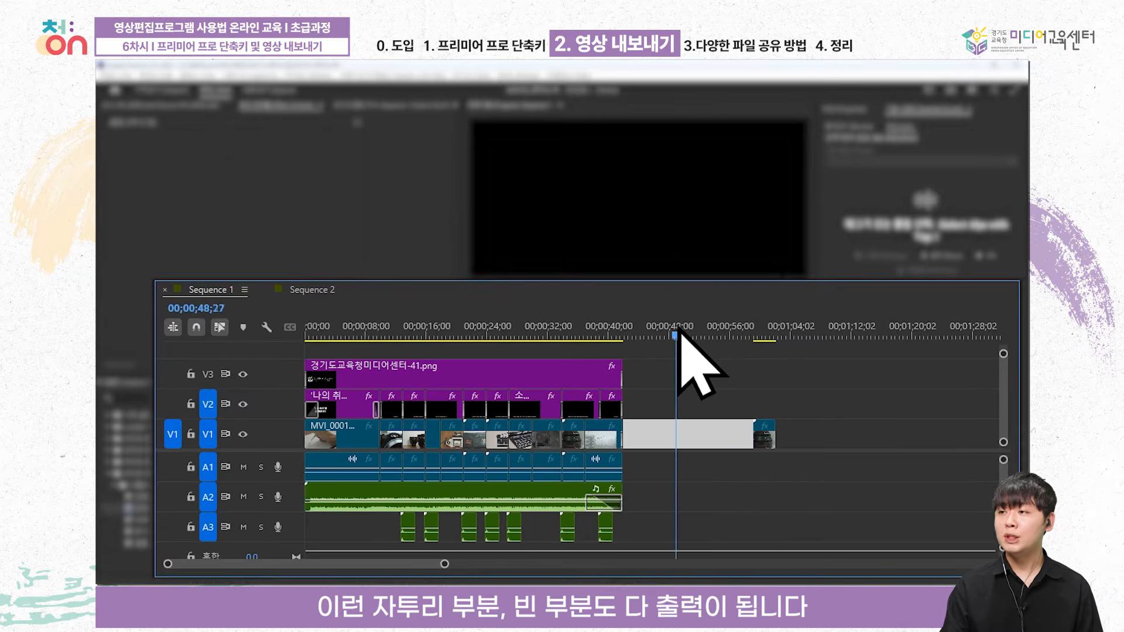
left_click_drag(688, 335, 677, 335)
left_click_drag(717, 374, 777, 448)
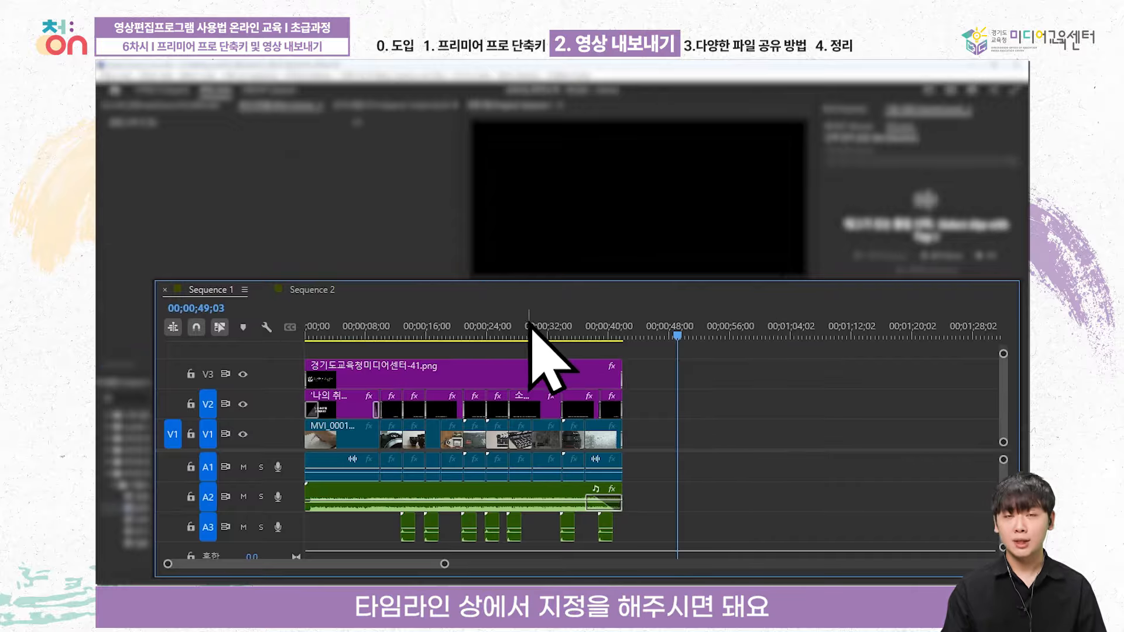
Mark the In point at the very start of Sequence 1, 00;00;00;00
left_click(509, 334)
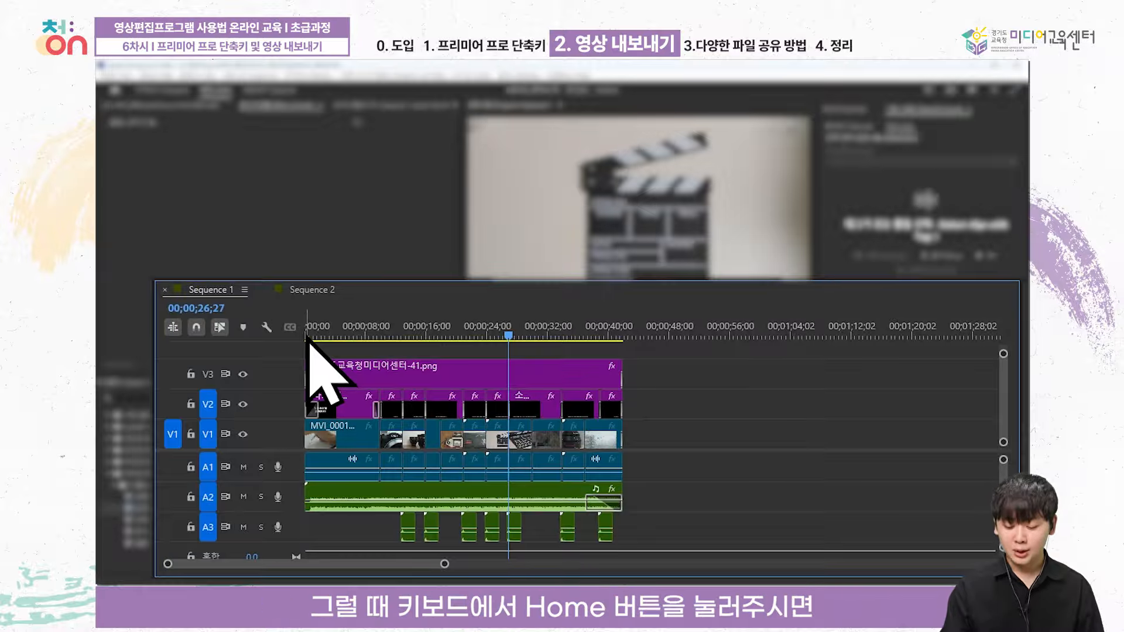
key("Home")
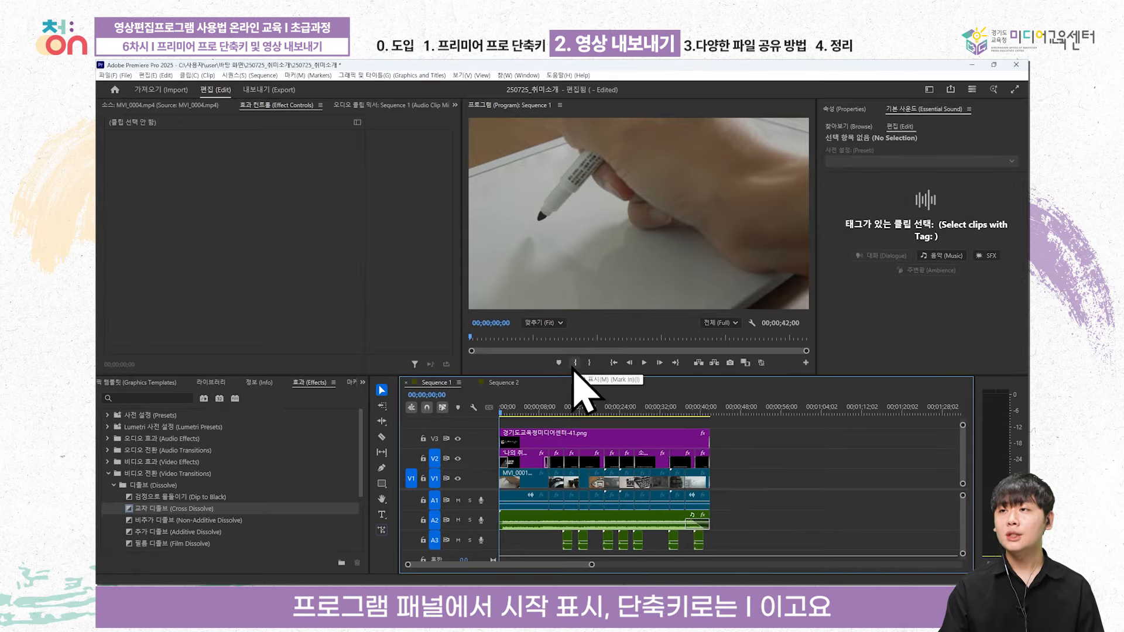
left_click(574, 366)
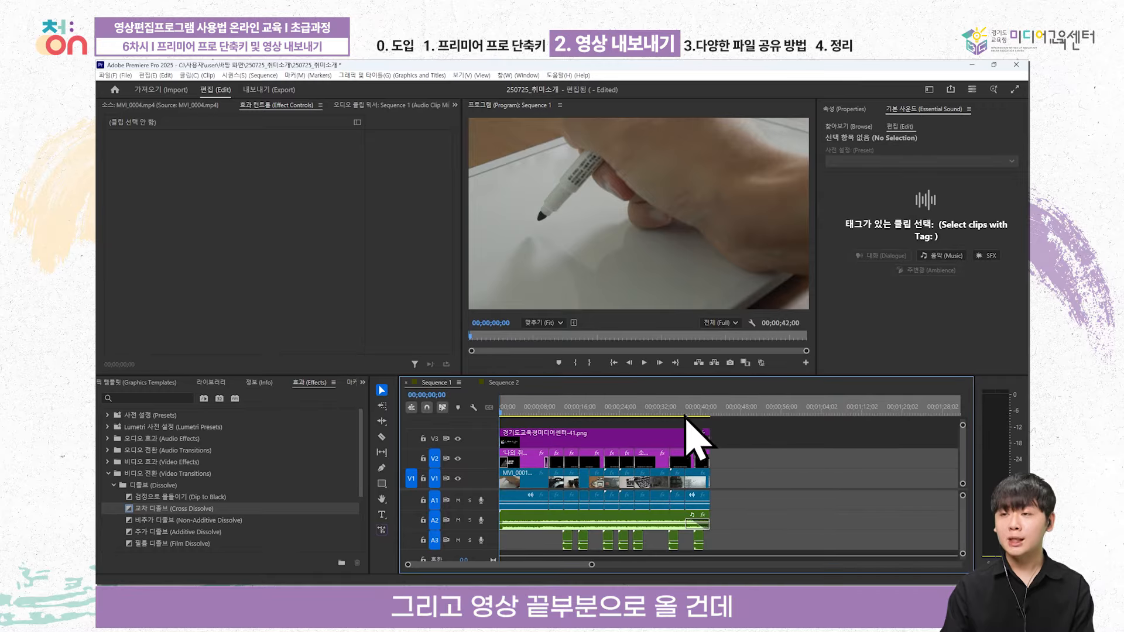
Step through the edit points to the end of the video and mark the Out point on its last frame, 00;00;41;29
left_click(514, 413)
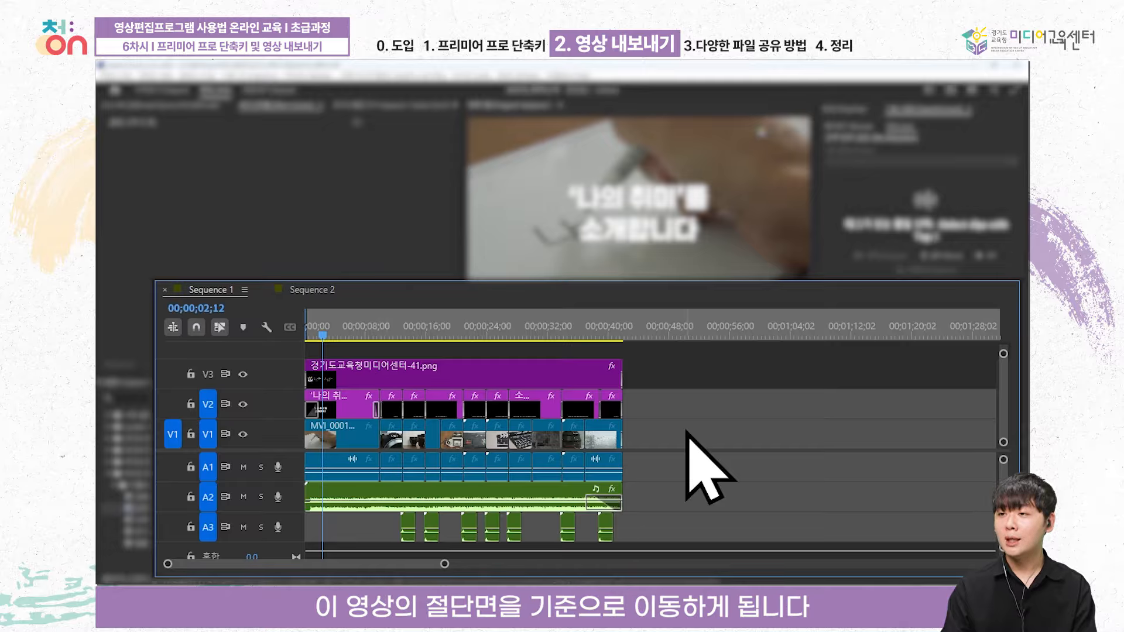
key("Down")
key("Down")
key("Down")
key("Down")
key("Down")
key("Down")
key("Down")
key("Down")
key("Down")
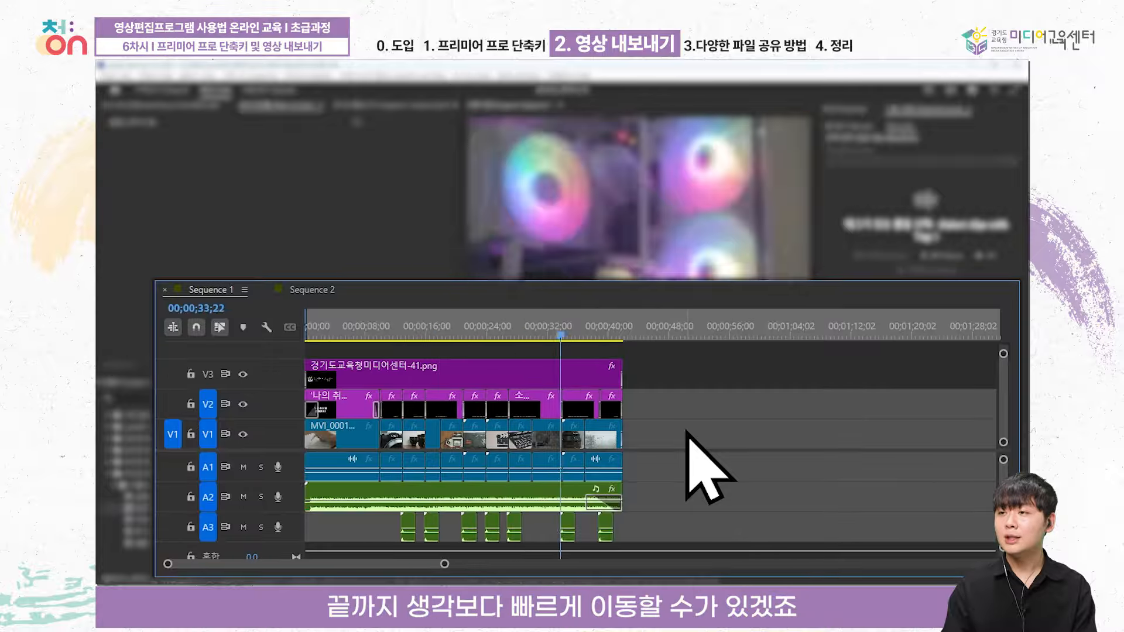
key("Down")
key("Down")
key("Down")
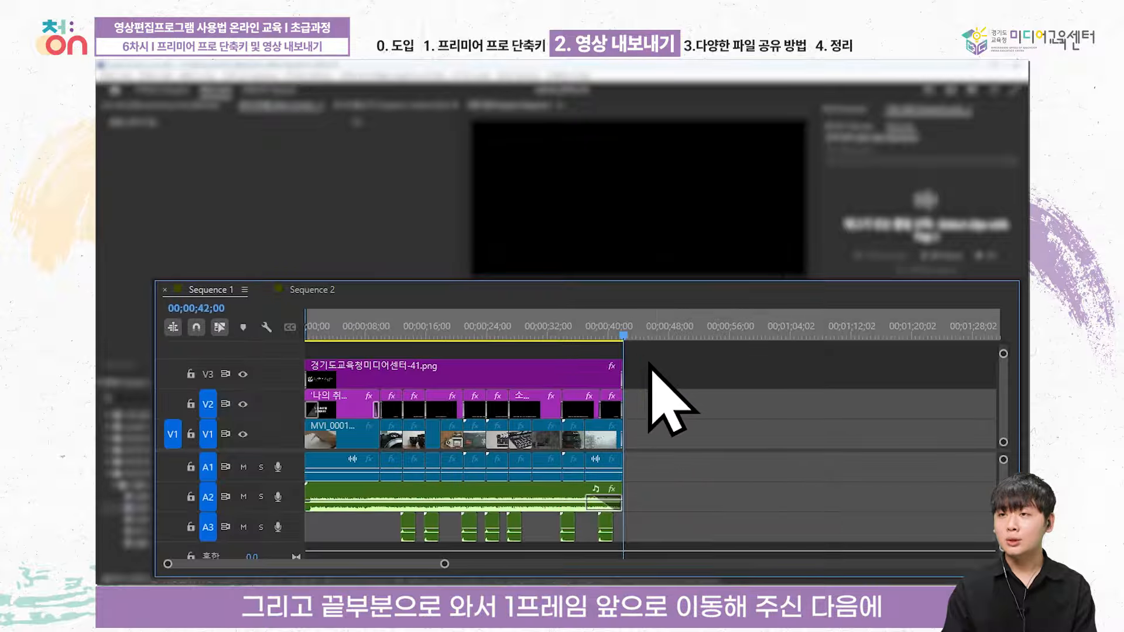
key("Left")
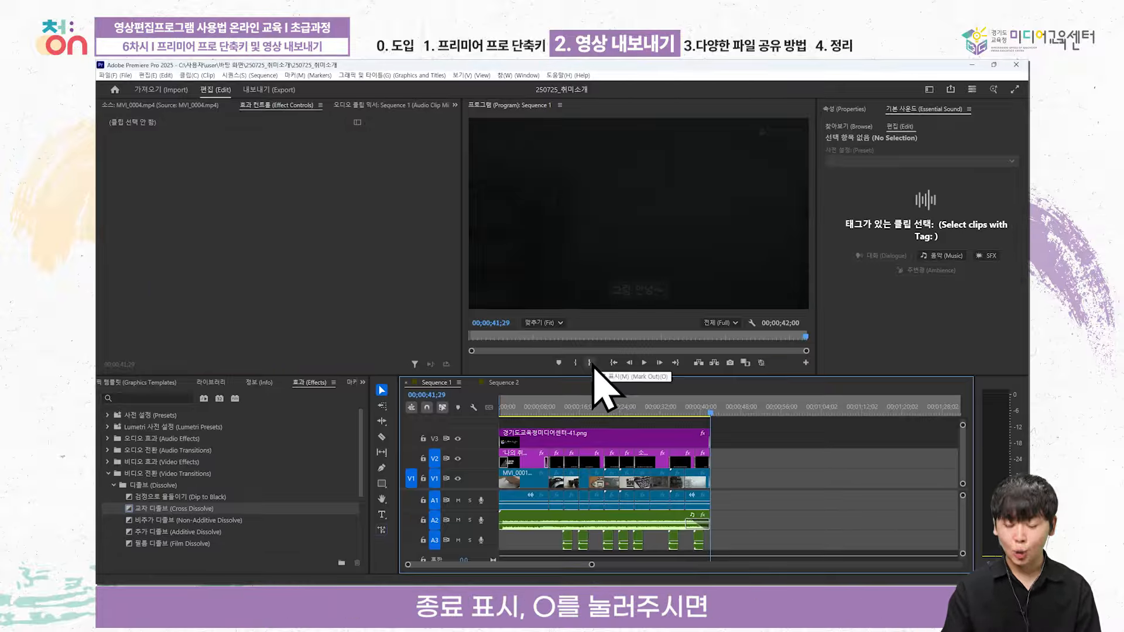
key("o")
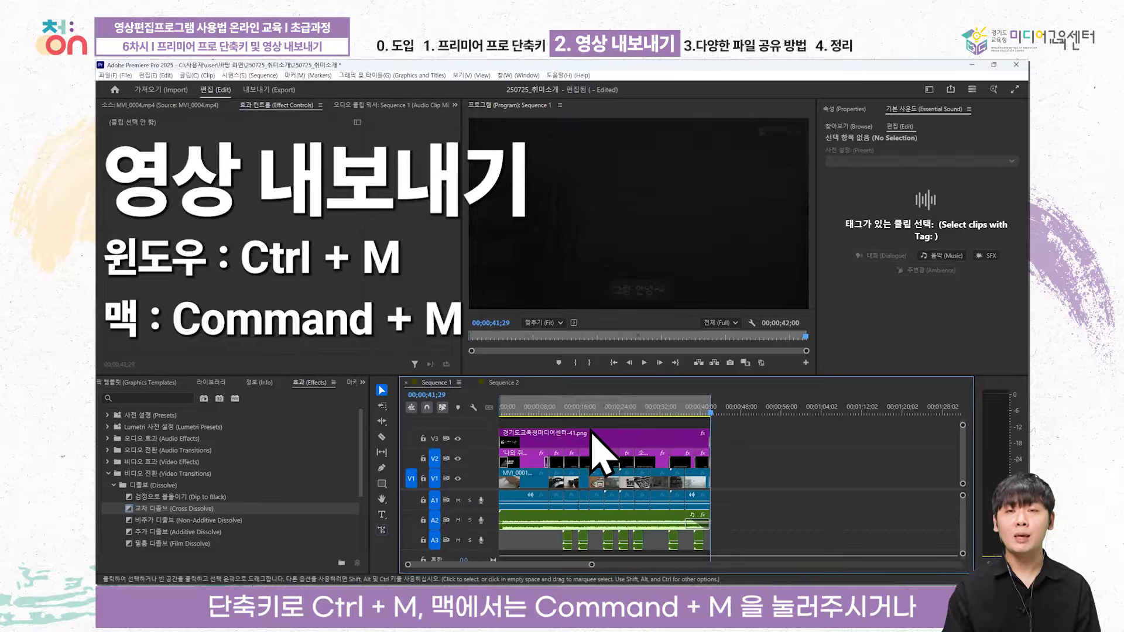
Open the export settings for Sequence 1 and set the output file to 250725_취미소개 영상 on the Desktop
left_click(271, 93)
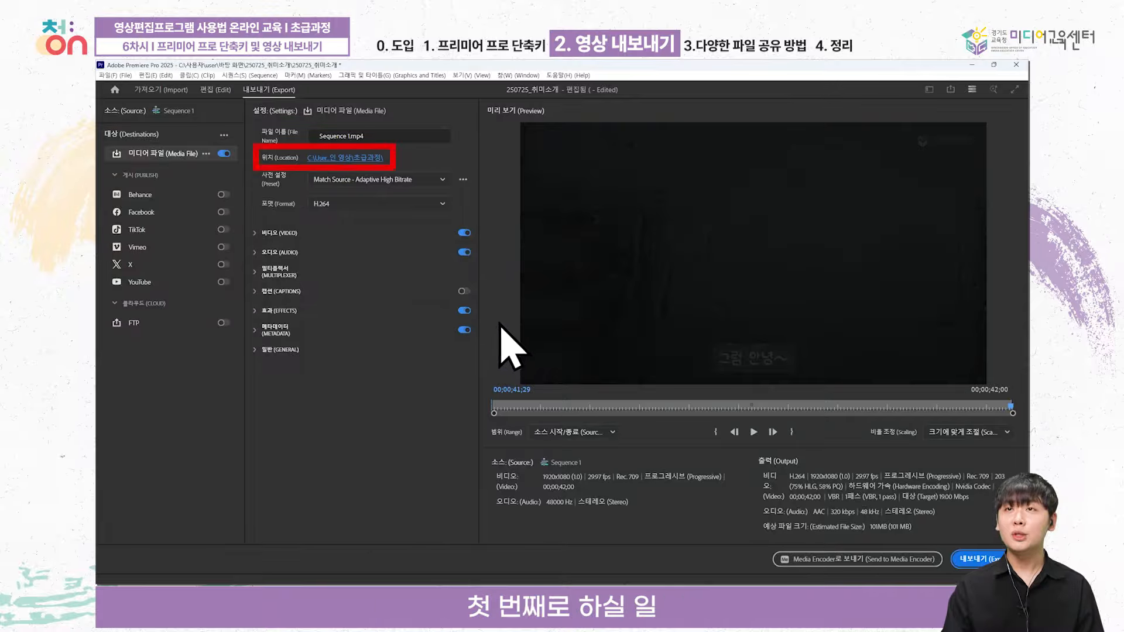
left_click(360, 159)
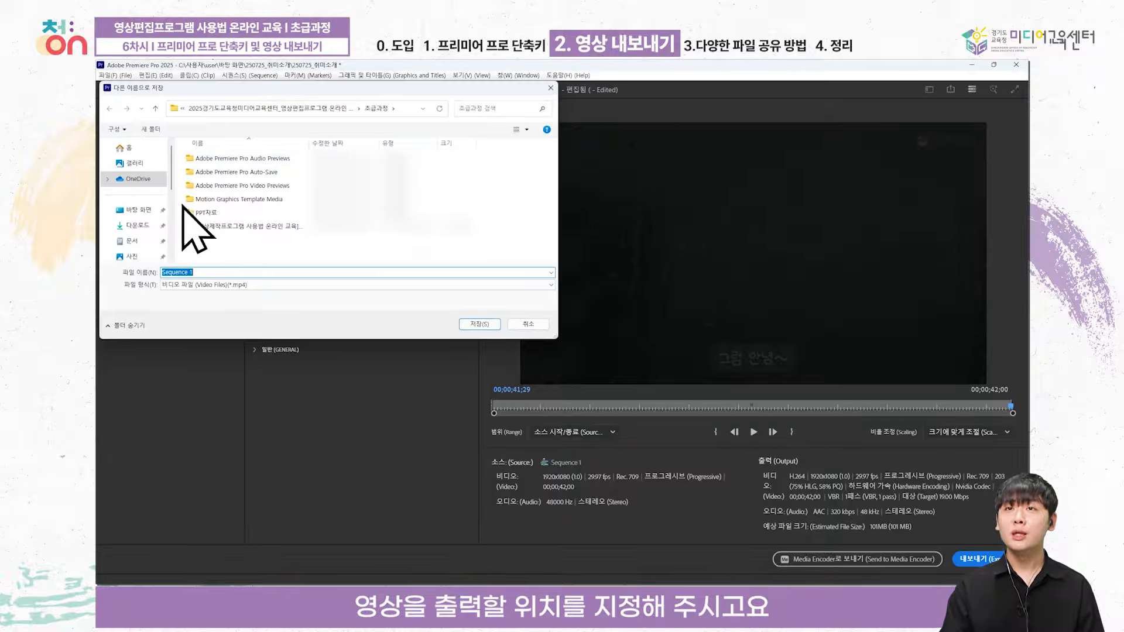
left_click(143, 211)
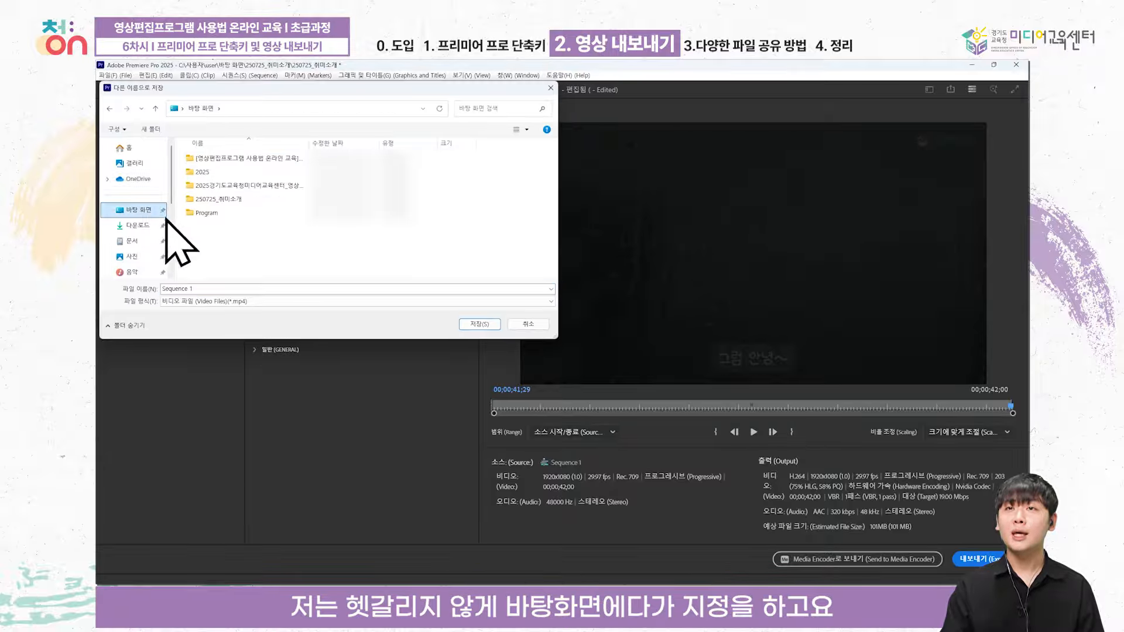
left_click(216, 288)
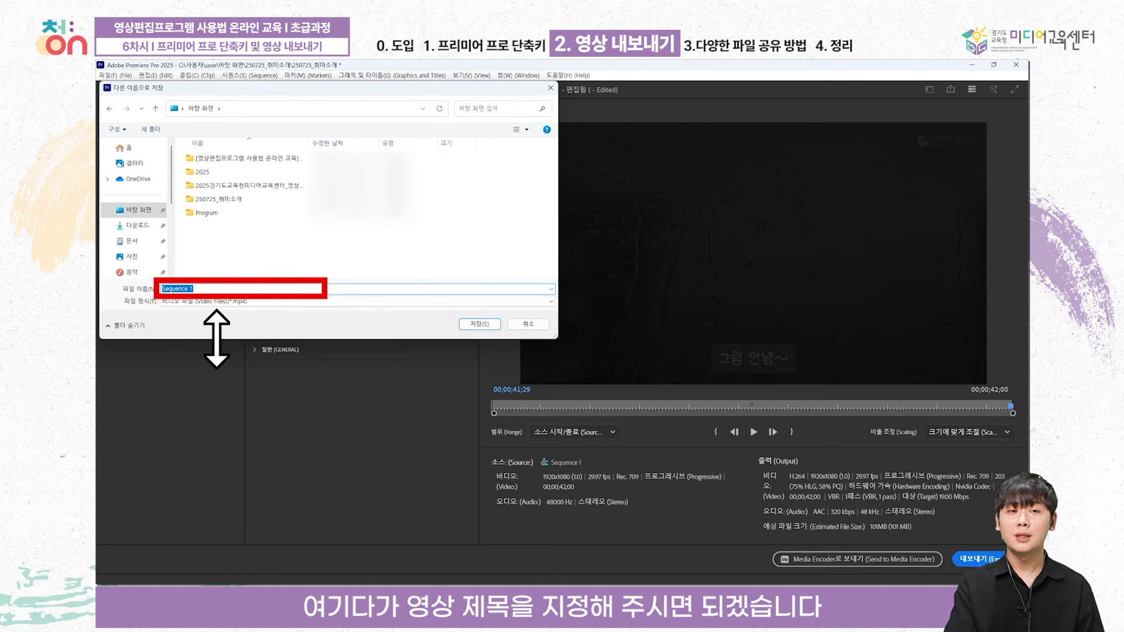
type("250")
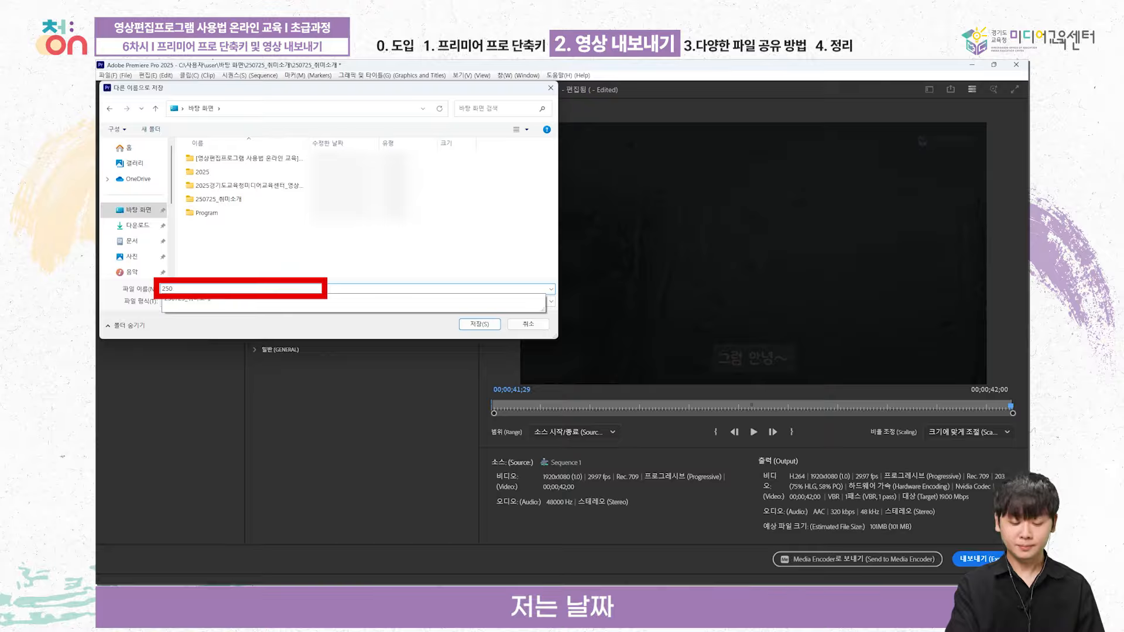
type("725_")
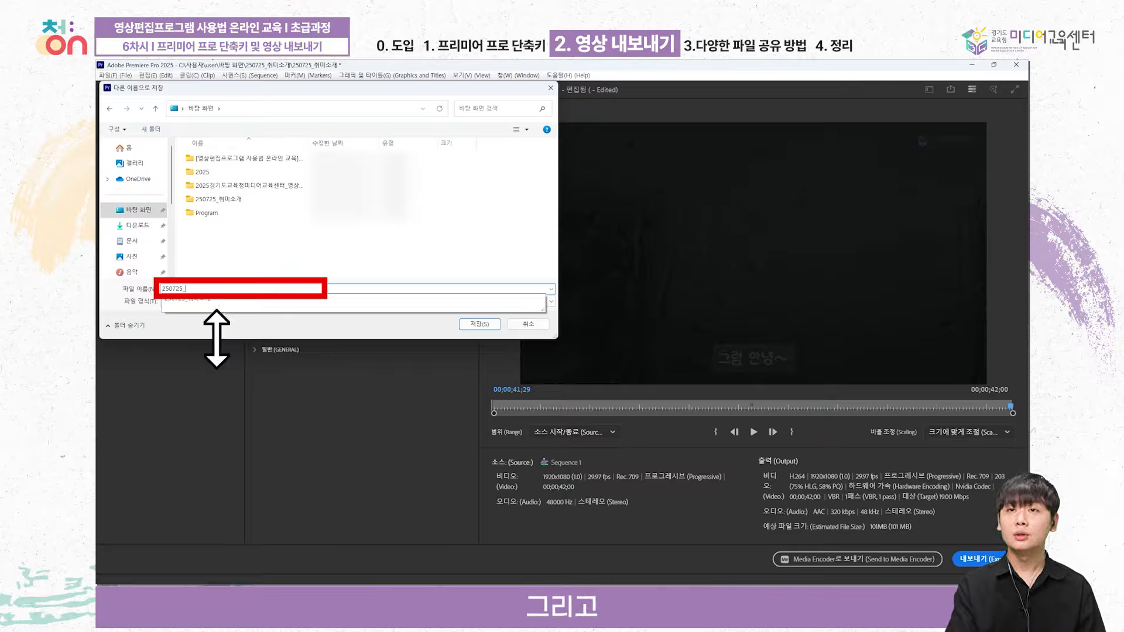
type("취미소개 영상")
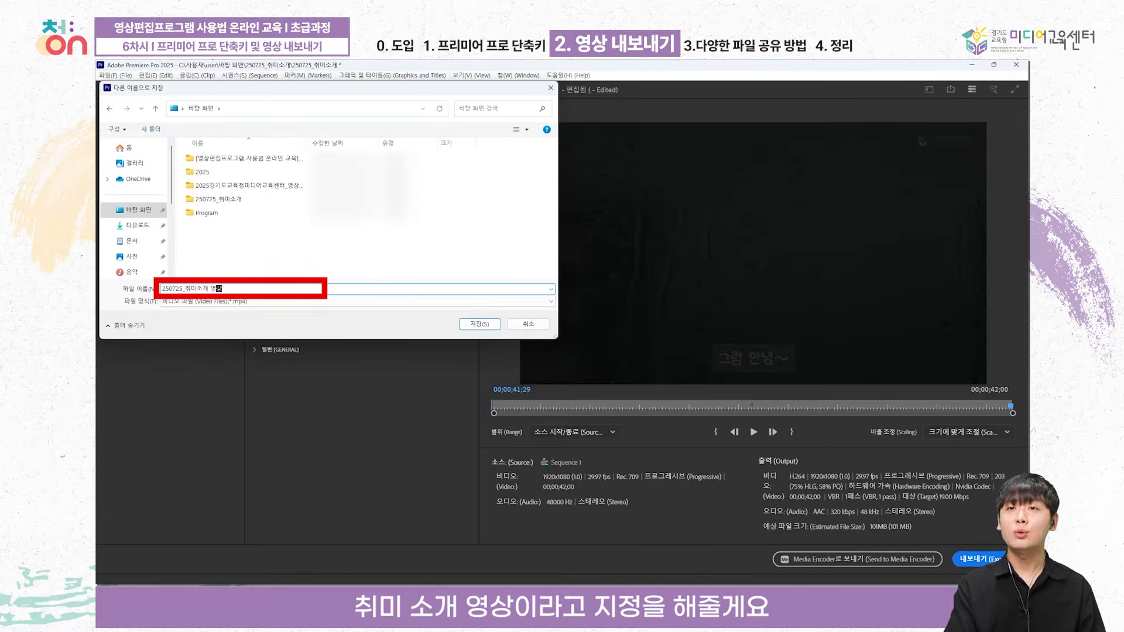
key("Return")
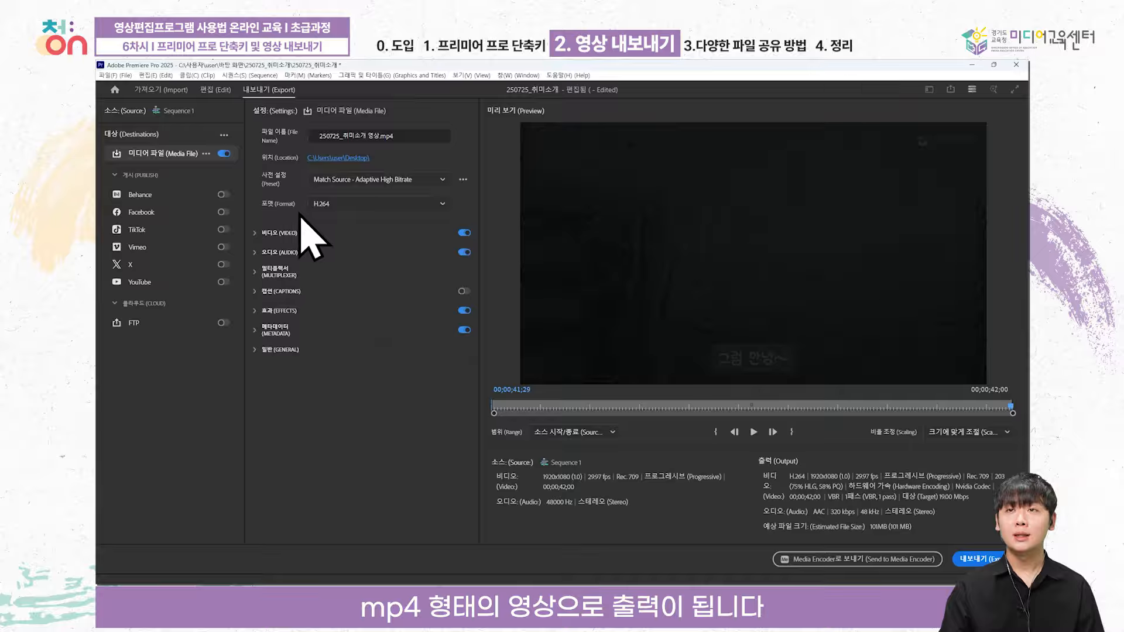
Expand the video export settings and review the available frame sizes, keeping the frame size matched to the source
left_click(255, 233)
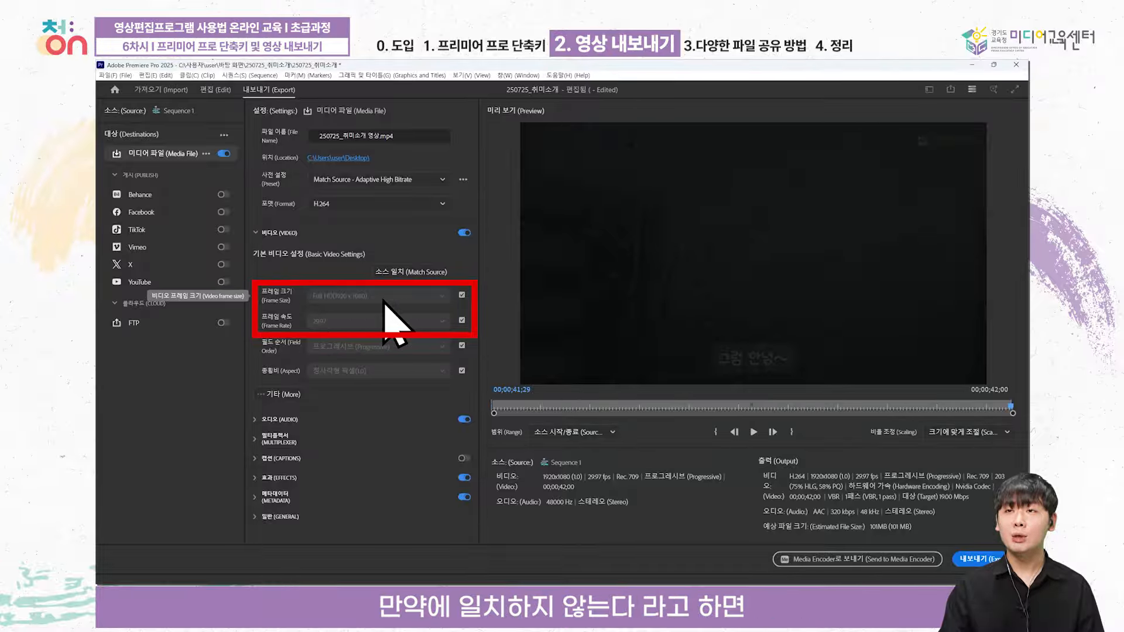
left_click(461, 295)
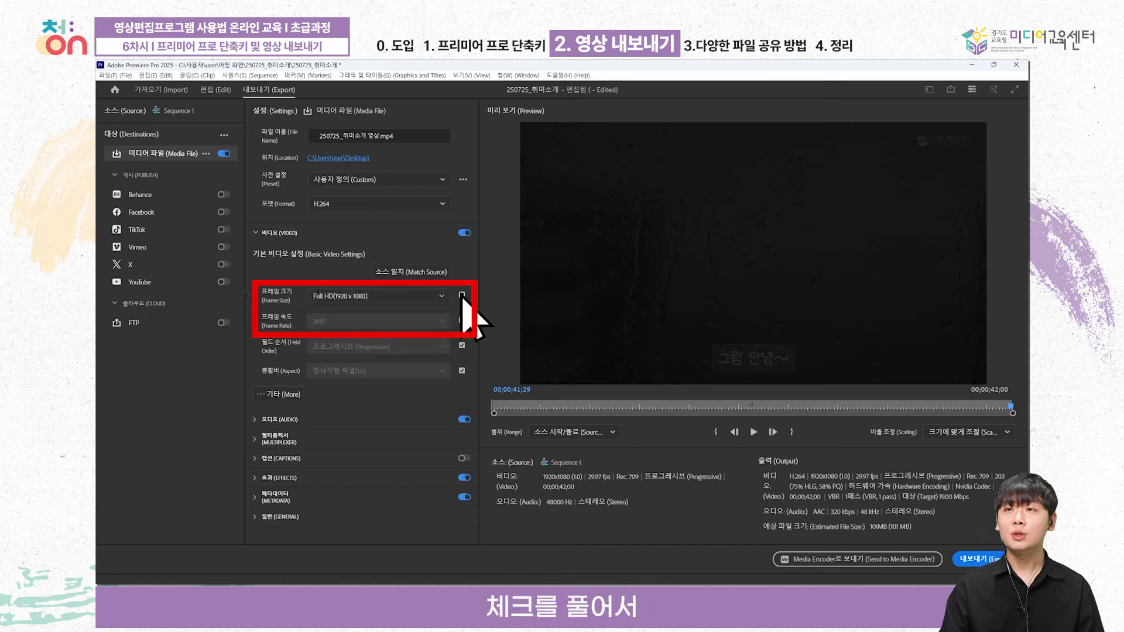
left_click(423, 297)
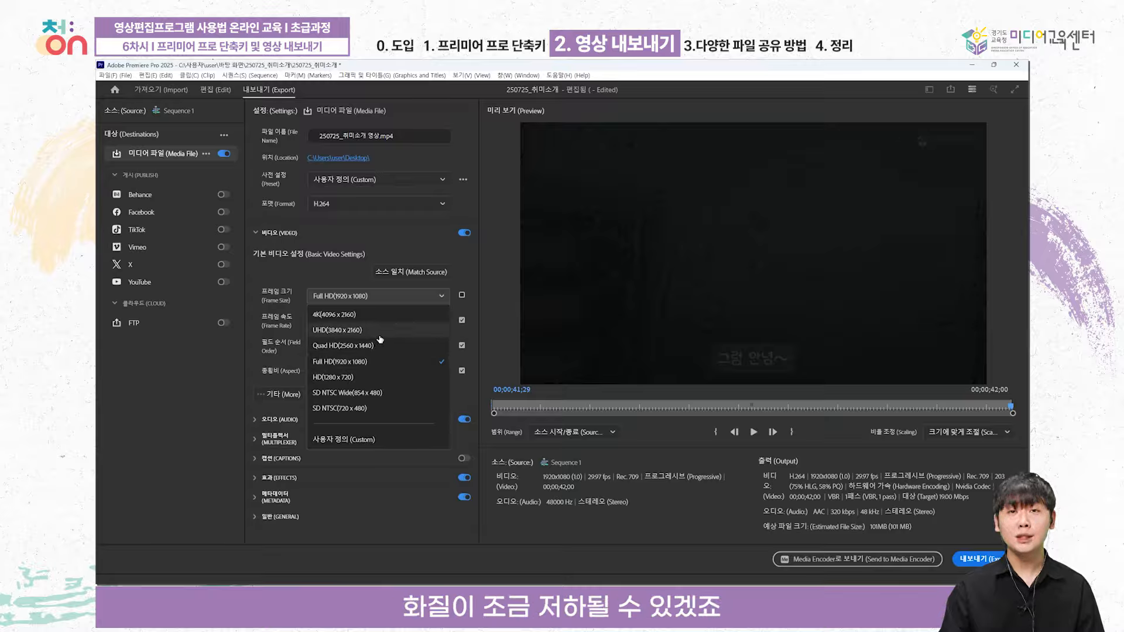
left_click(462, 296)
left_click(462, 296)
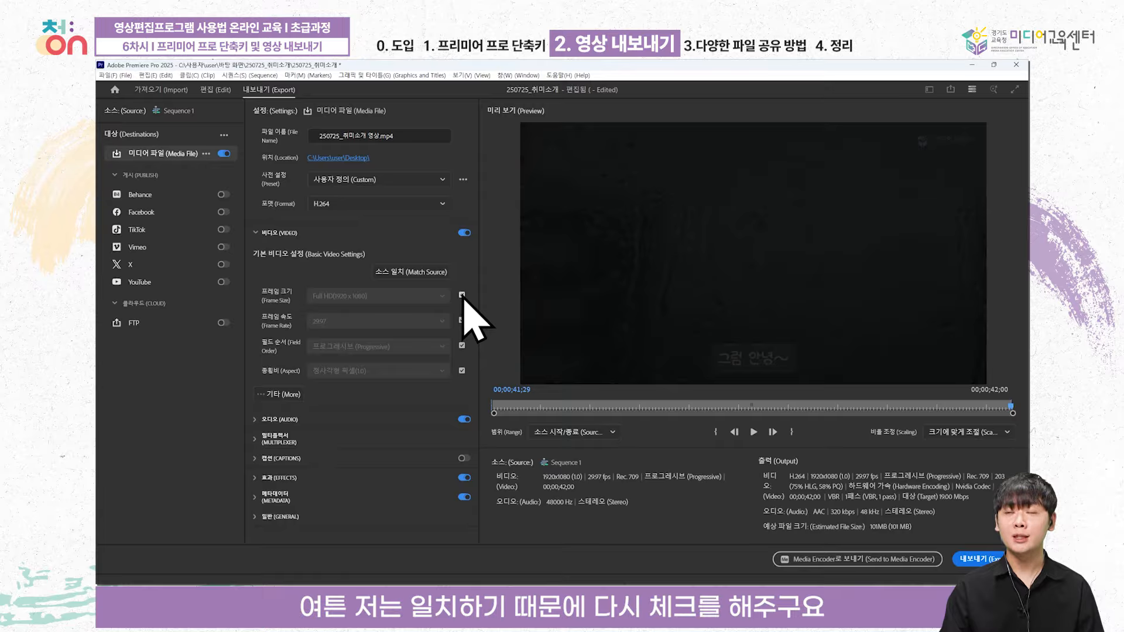
Enable Render at Maximum Depth and Use Maximum Render Quality in the additional video settings
left_click(282, 396)
scroll(281, 386, "down", 2)
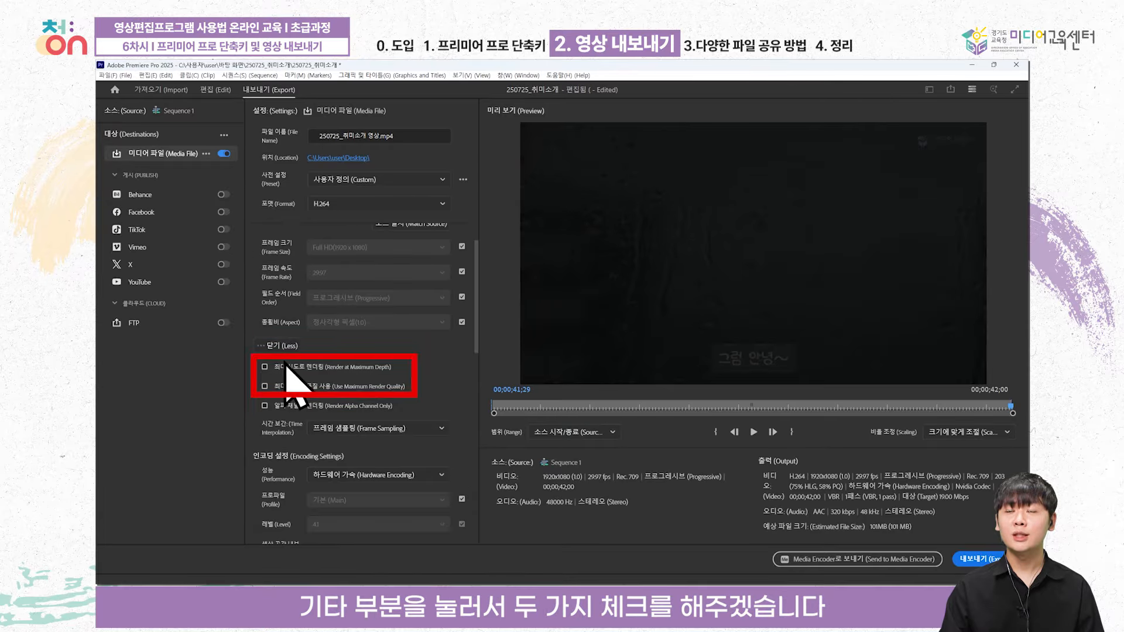
left_click(281, 369)
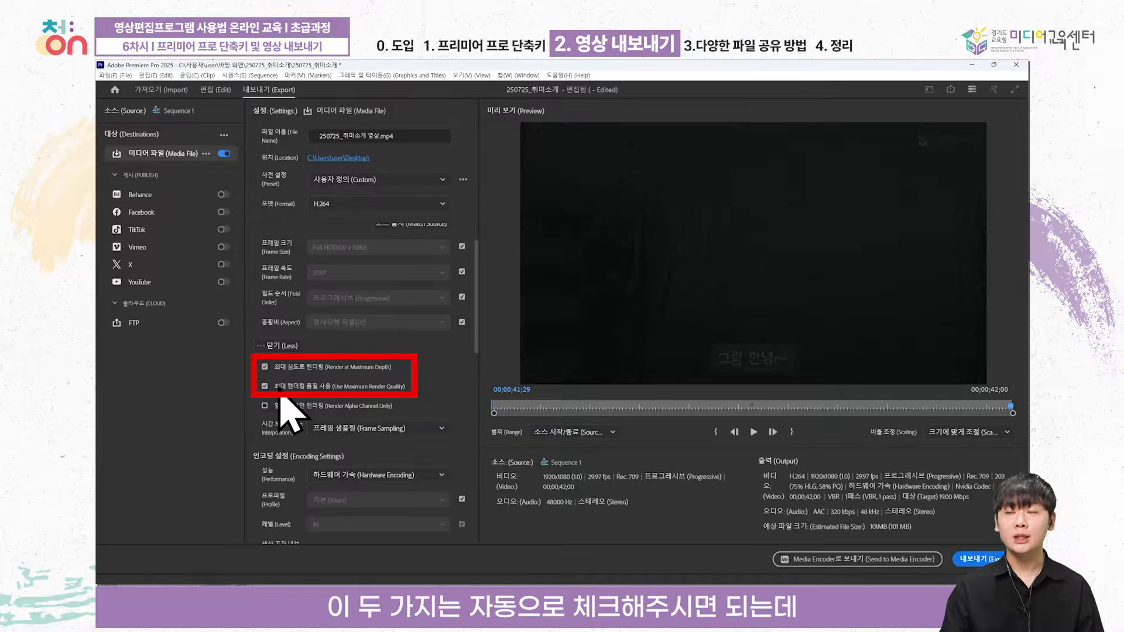
left_click(284, 385)
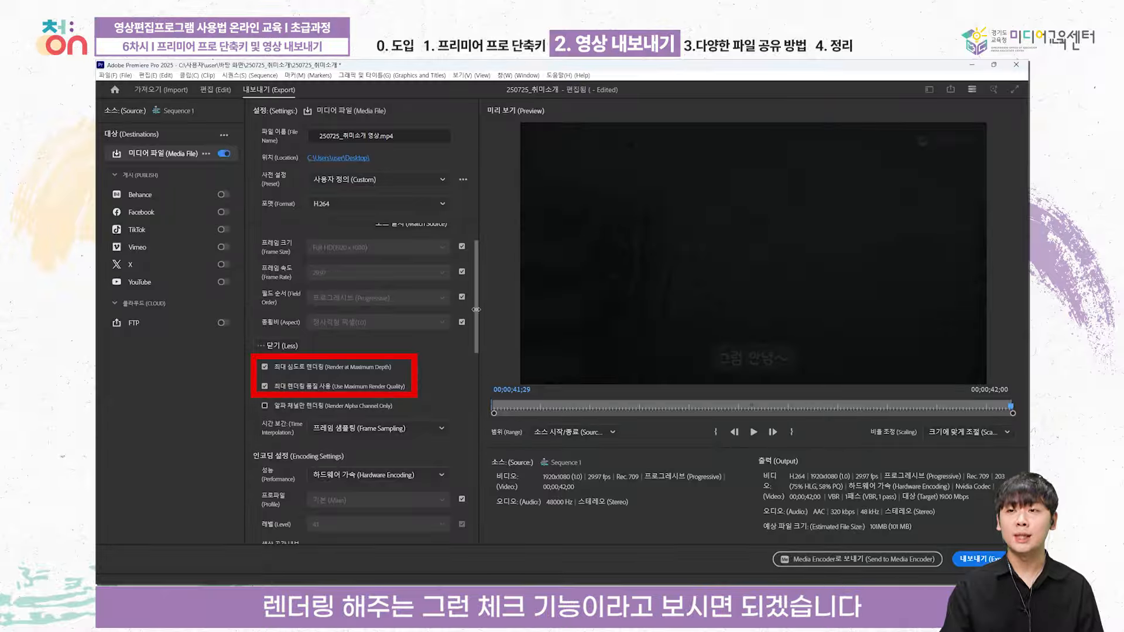
Set the bitrate encoding to VBR, 2 pass in the video bitrate settings
left_click_drag(475, 309, 476, 474)
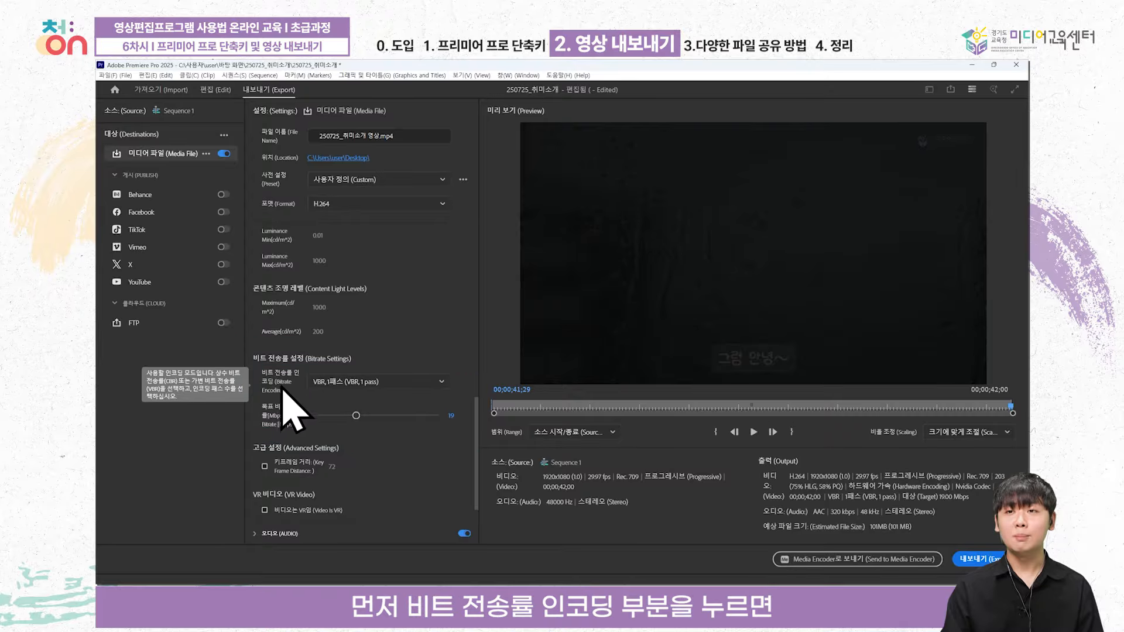
left_click(355, 384)
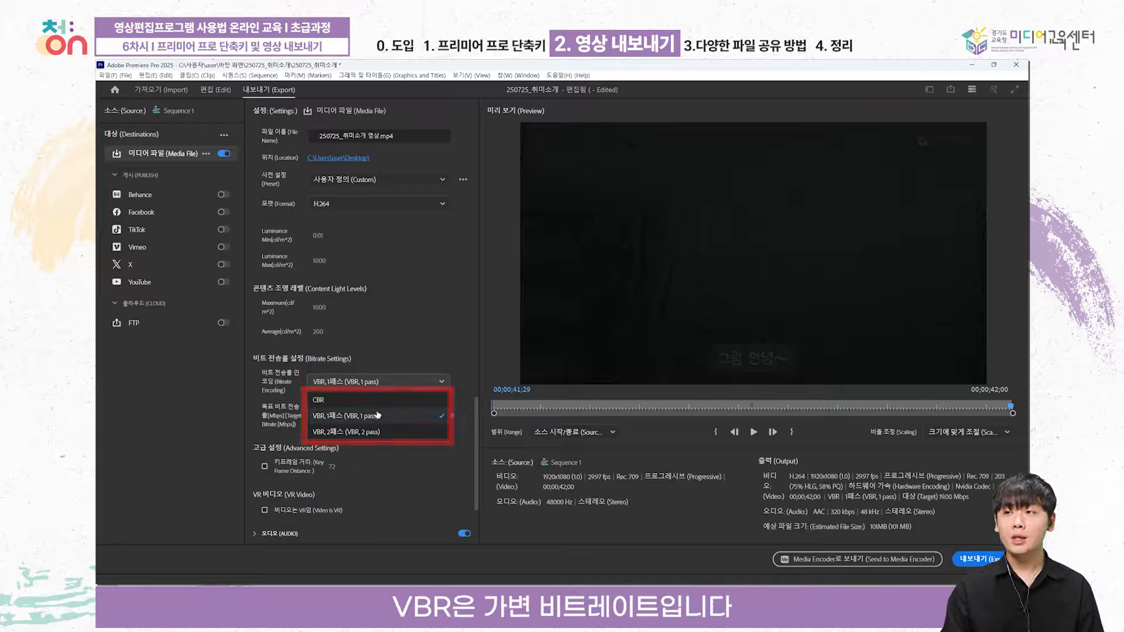
left_click(642, 404)
left_click_drag(642, 403, 791, 403)
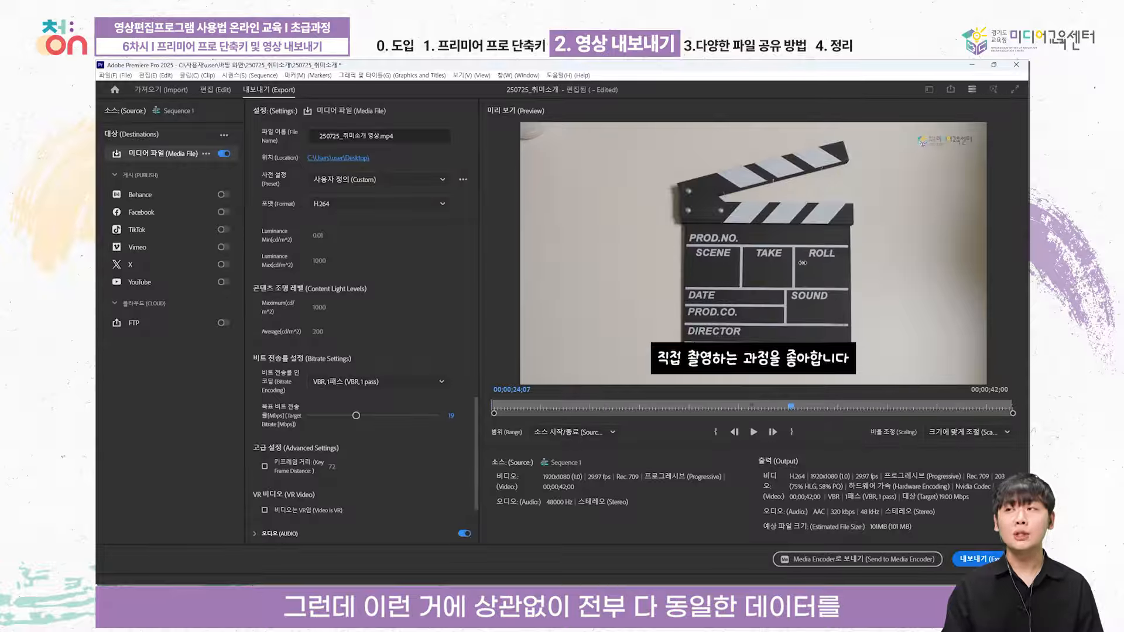
left_click(345, 382)
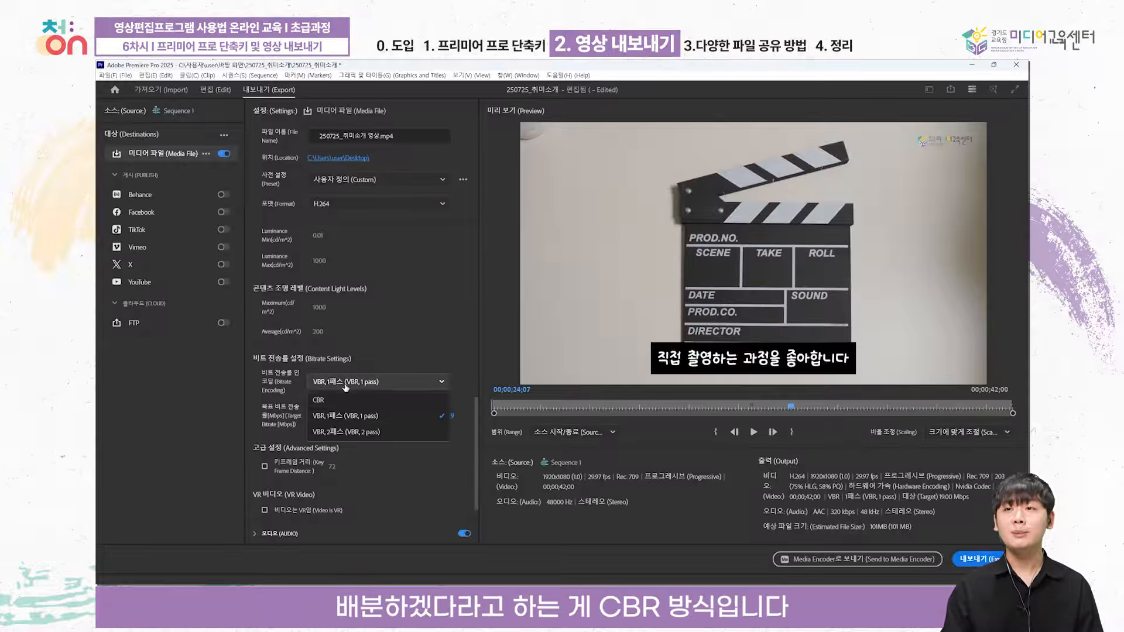
left_click(345, 433)
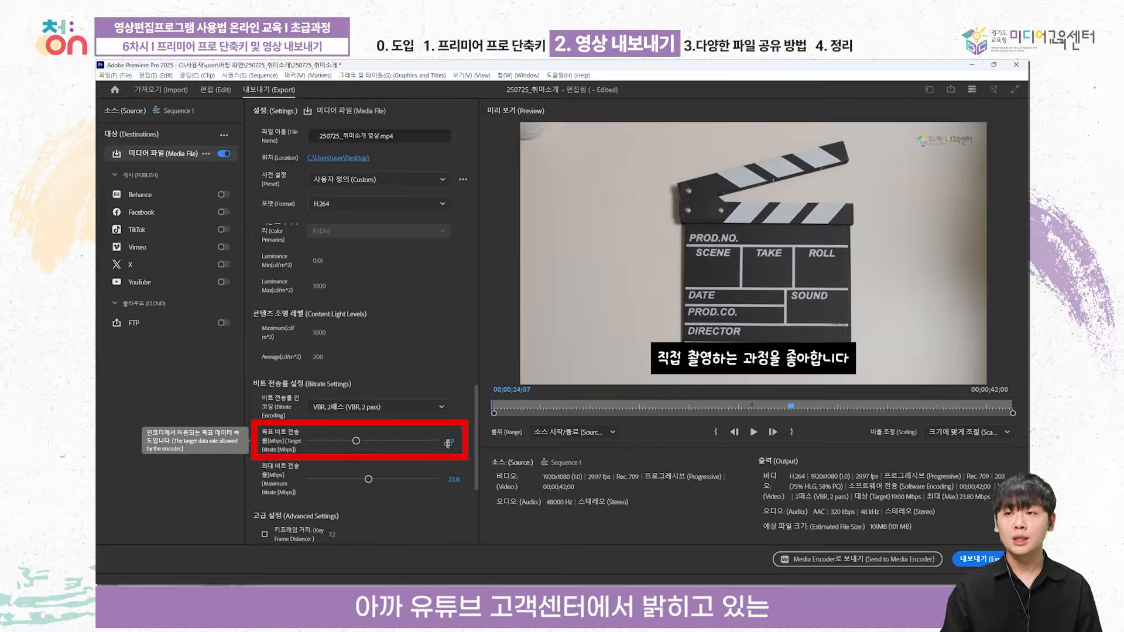
Set the target bitrate to 8 Mbps and raise the maximum bitrate to 50 Mbps
type("8")
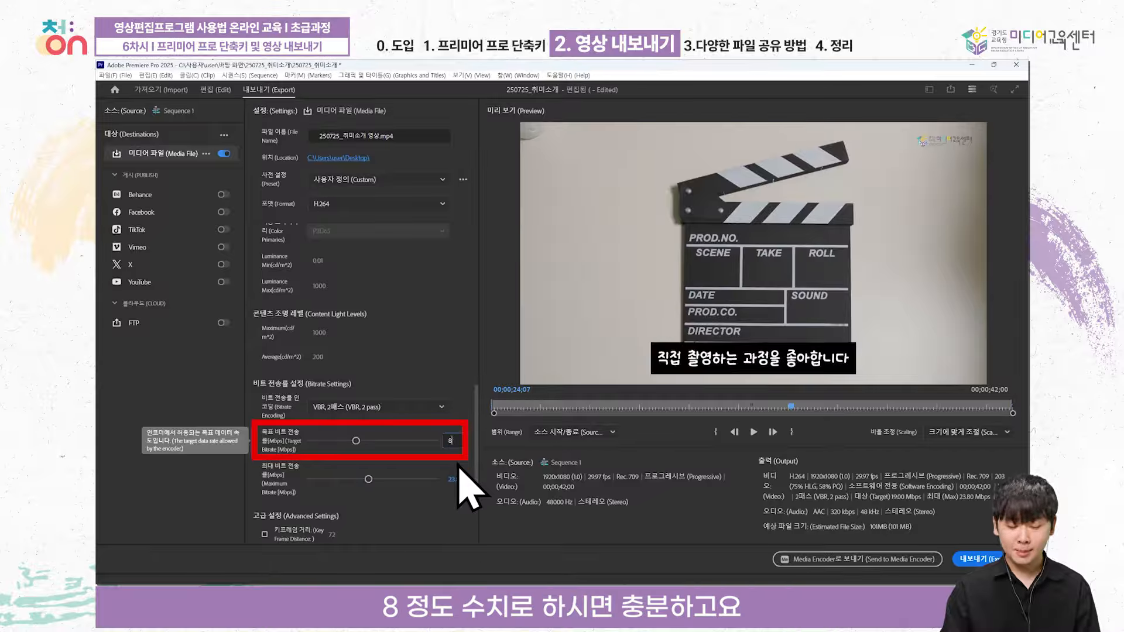
key("Return")
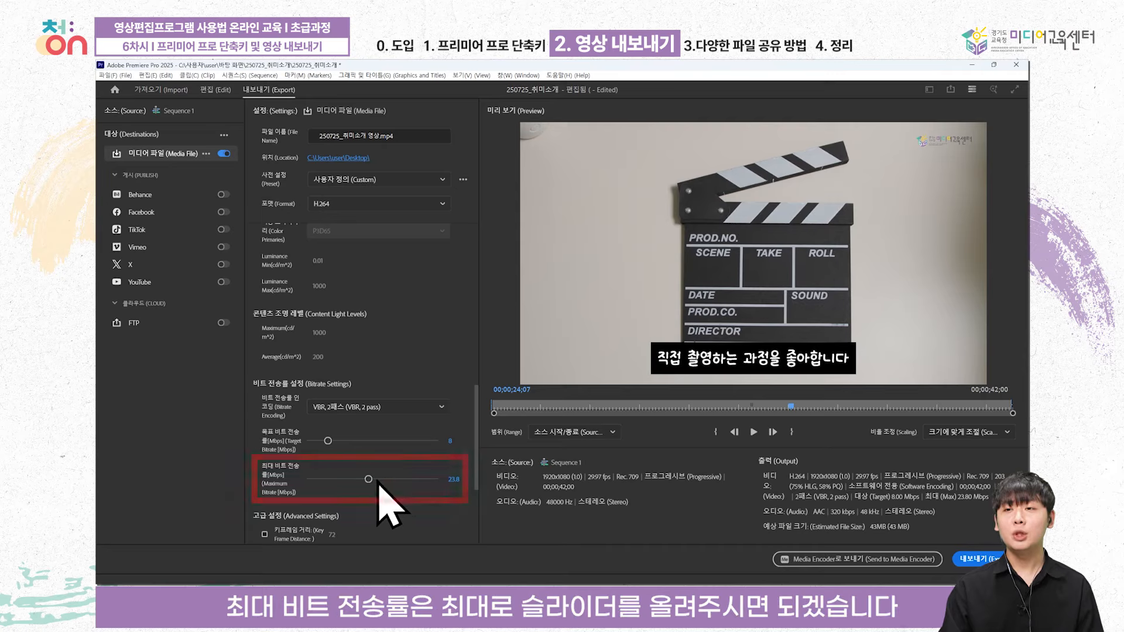
left_click_drag(368, 478, 486, 492)
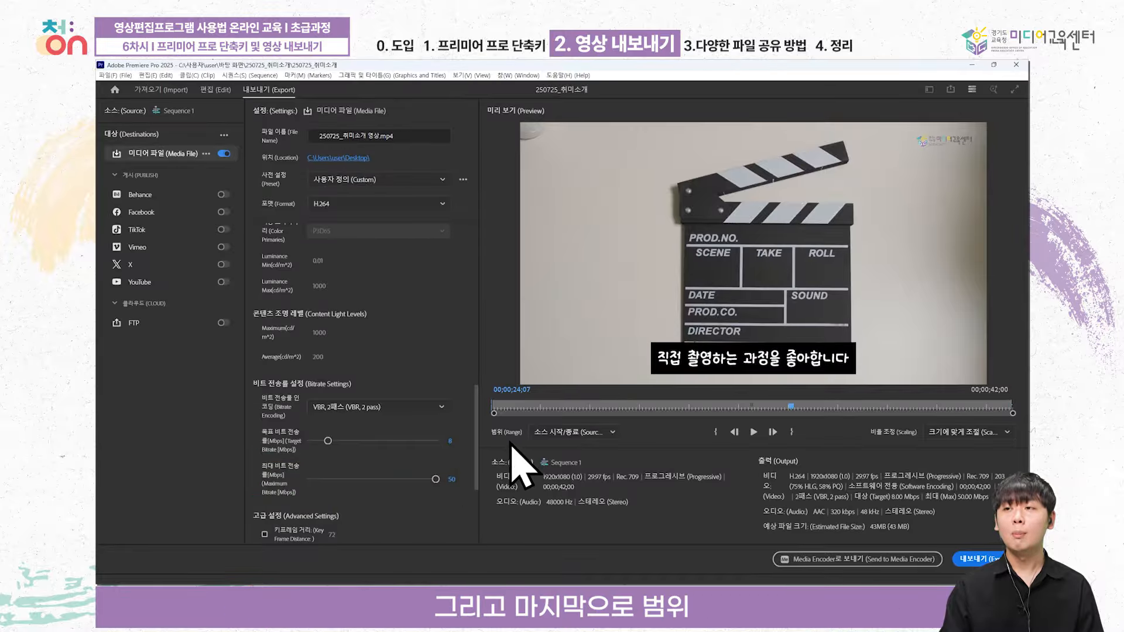
Choose Source In/Out as the export range, check both ends in the preview, and export the video
left_click(576, 436)
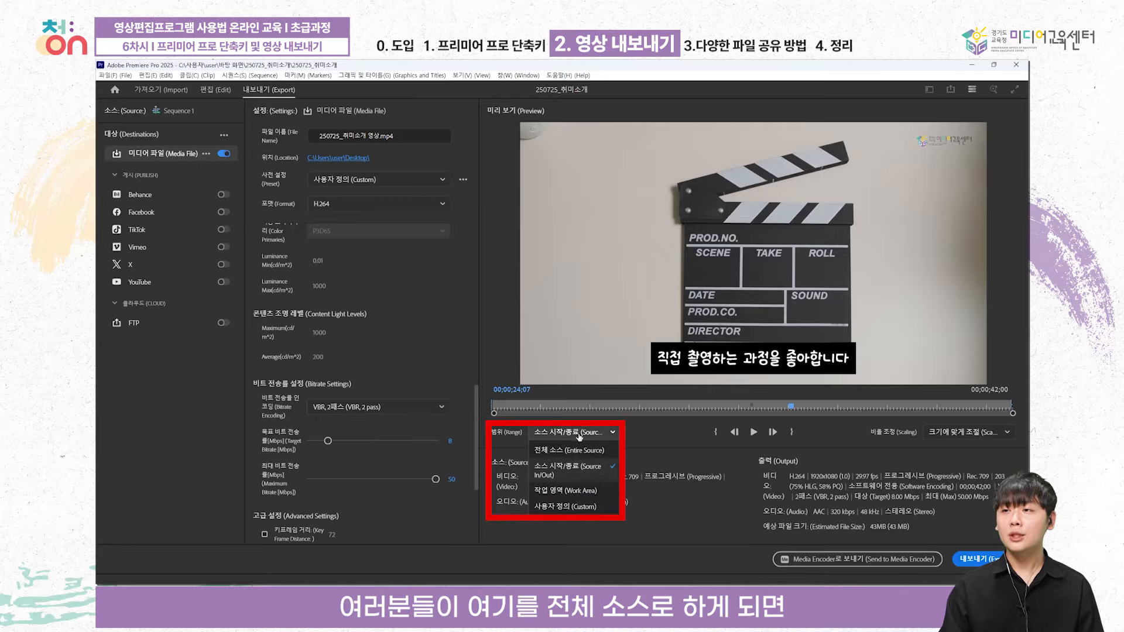
left_click(566, 468)
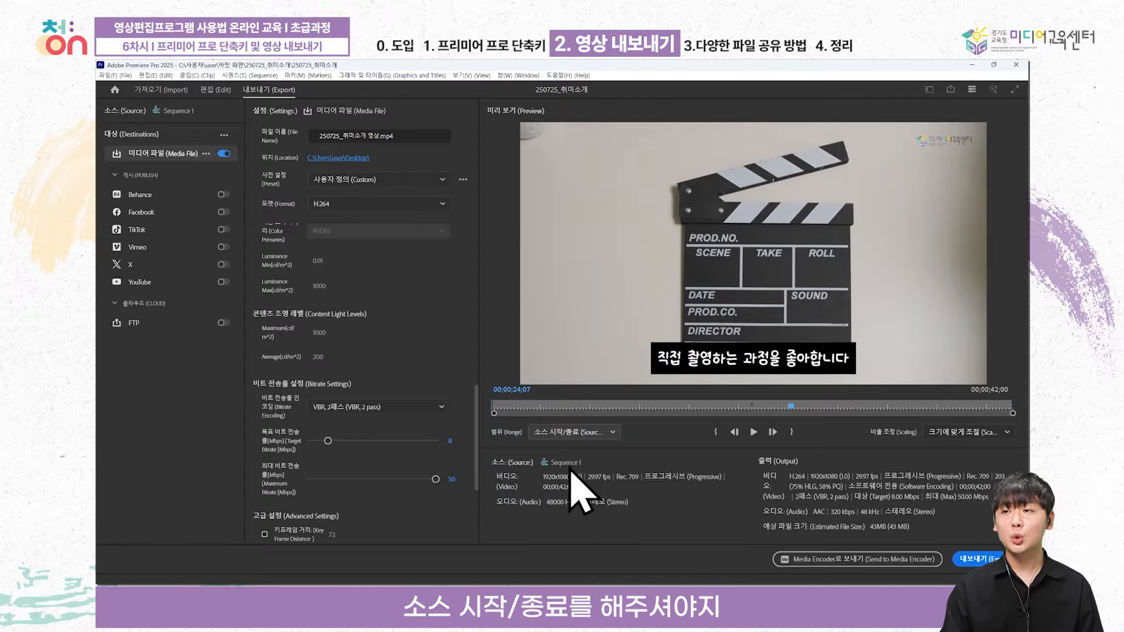
left_click(493, 407)
left_click_drag(1007, 407, 1017, 409)
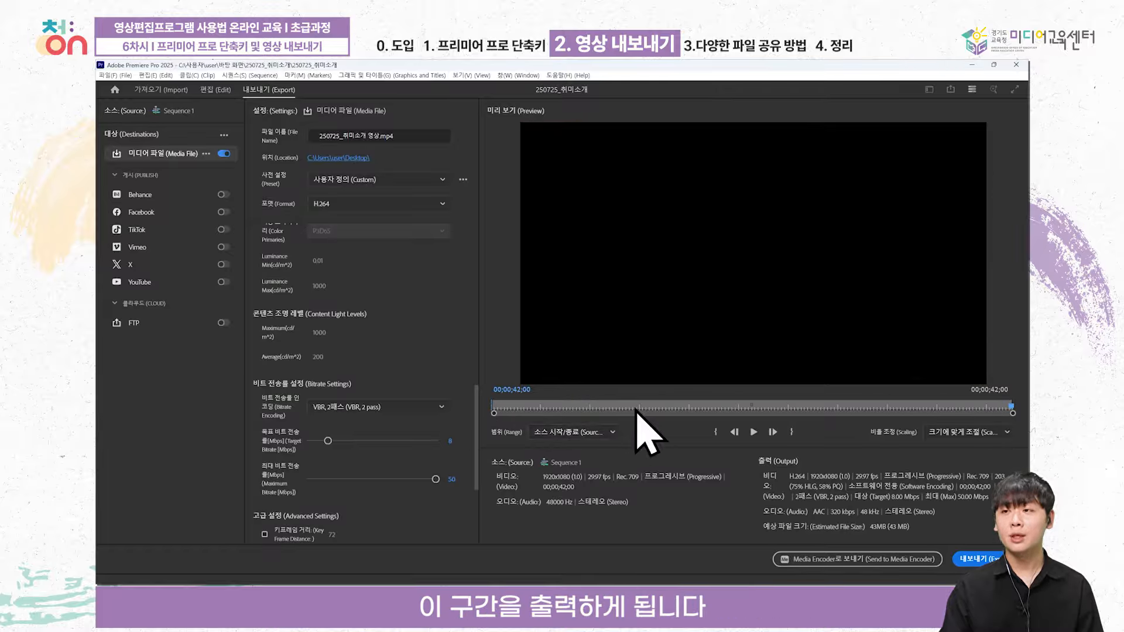
left_click(979, 556)
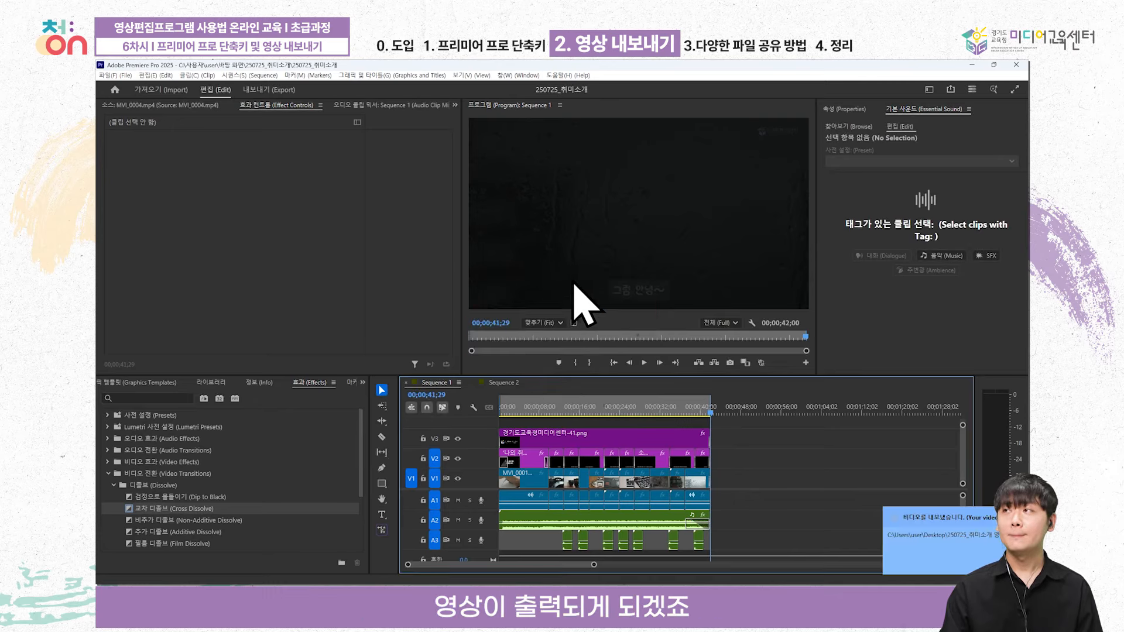
Switch to the Desktop, play the exported 250725_취미소개 영상.mp4, skip forward through it to check it, and close the player
left_click(972, 65)
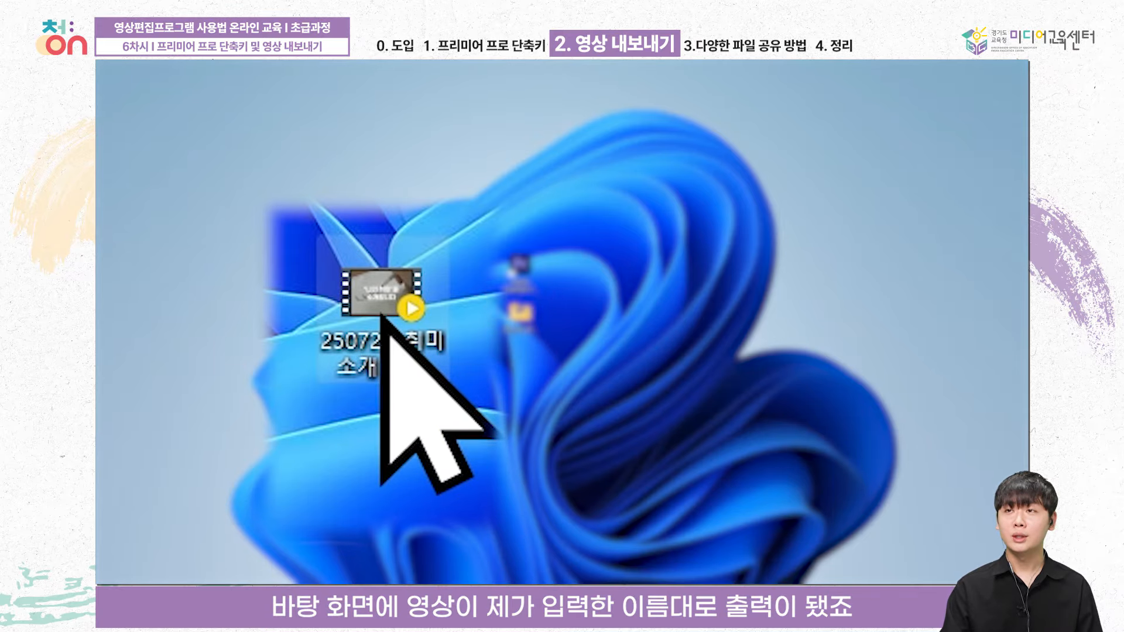
double_click(364, 331)
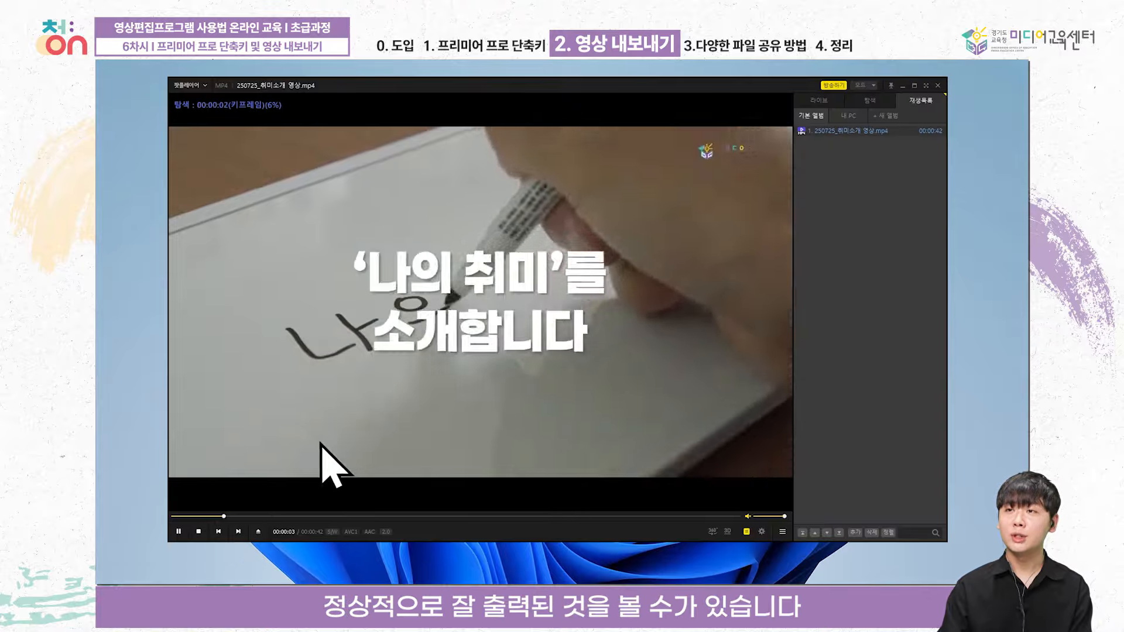
key("Right")
key("Right")
key("Right")
key("Right")
key("Right")
key("Right")
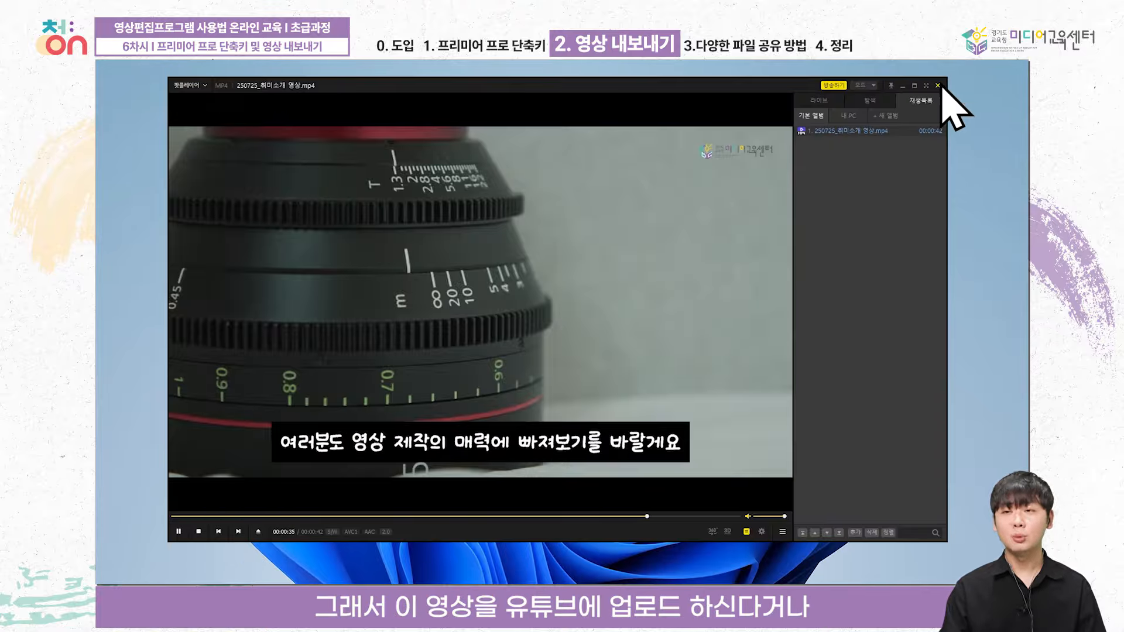
left_click(938, 85)
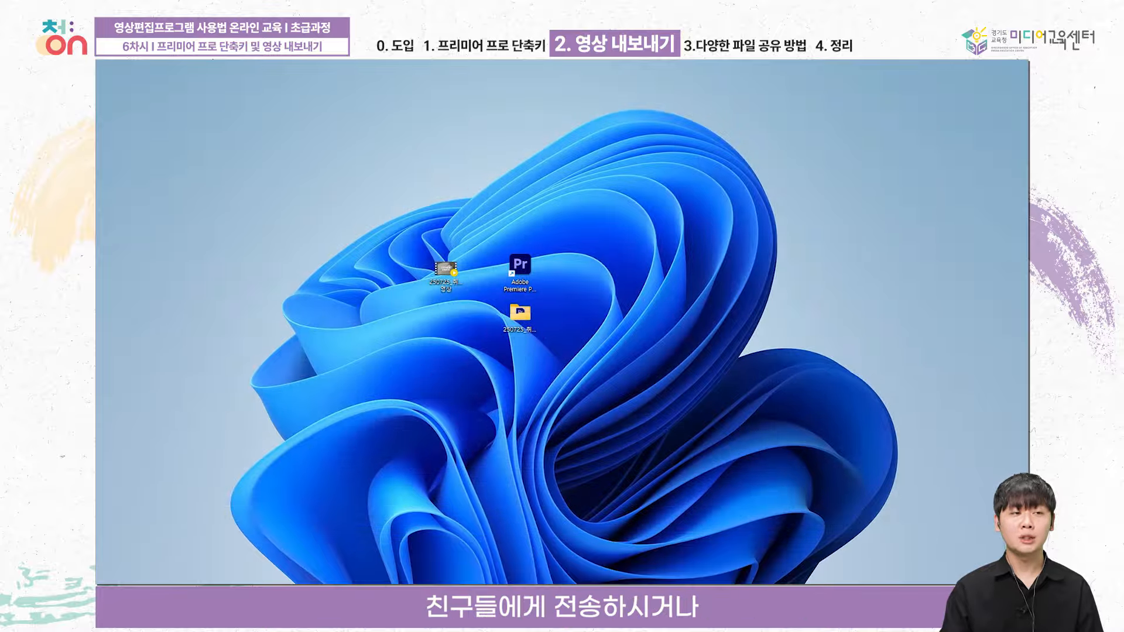